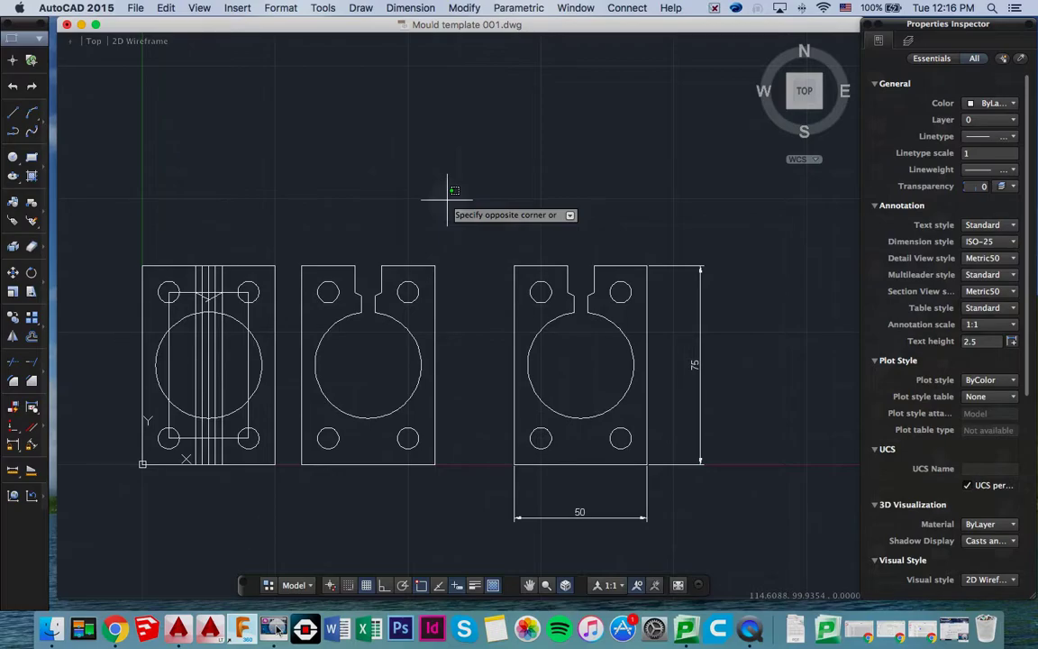
Create a new drawing from the acadiso.dwt template
key(Escape)
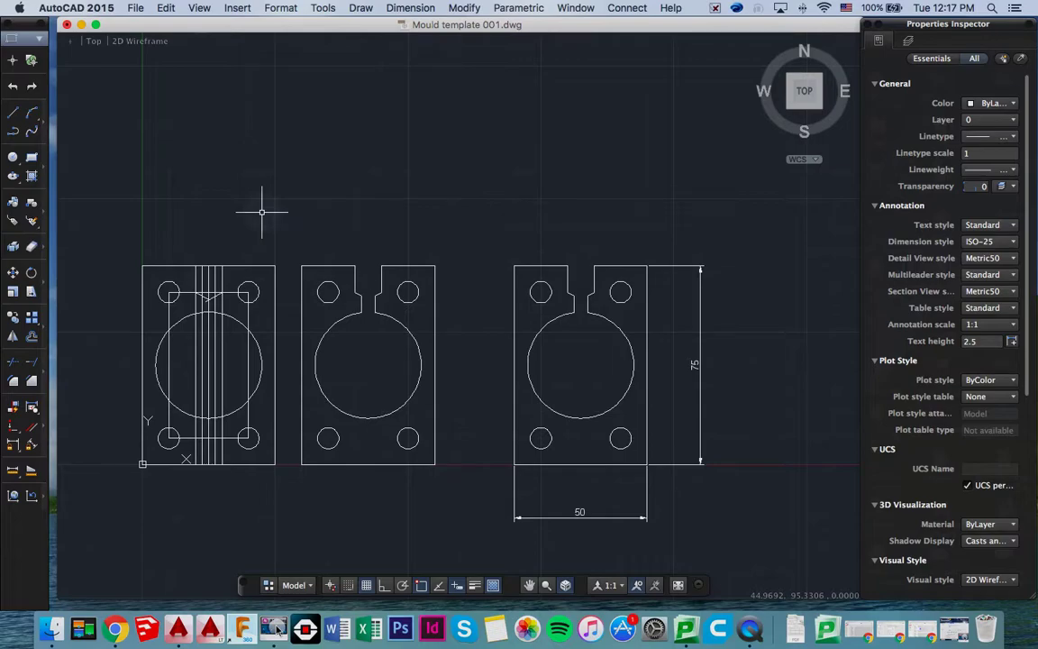
key(super+n)
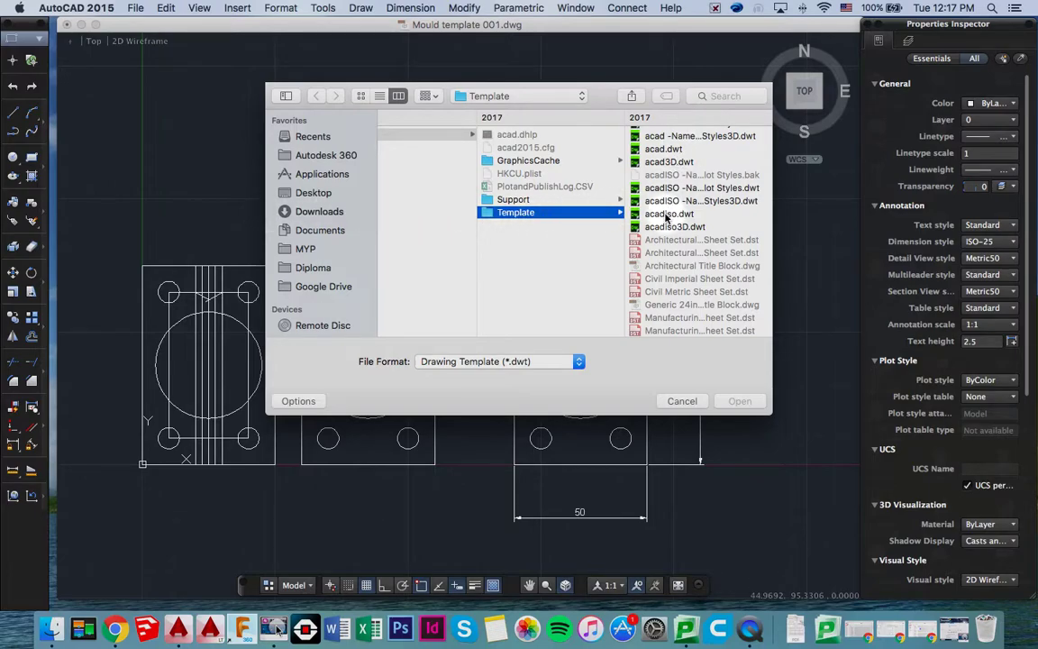
click(667, 214)
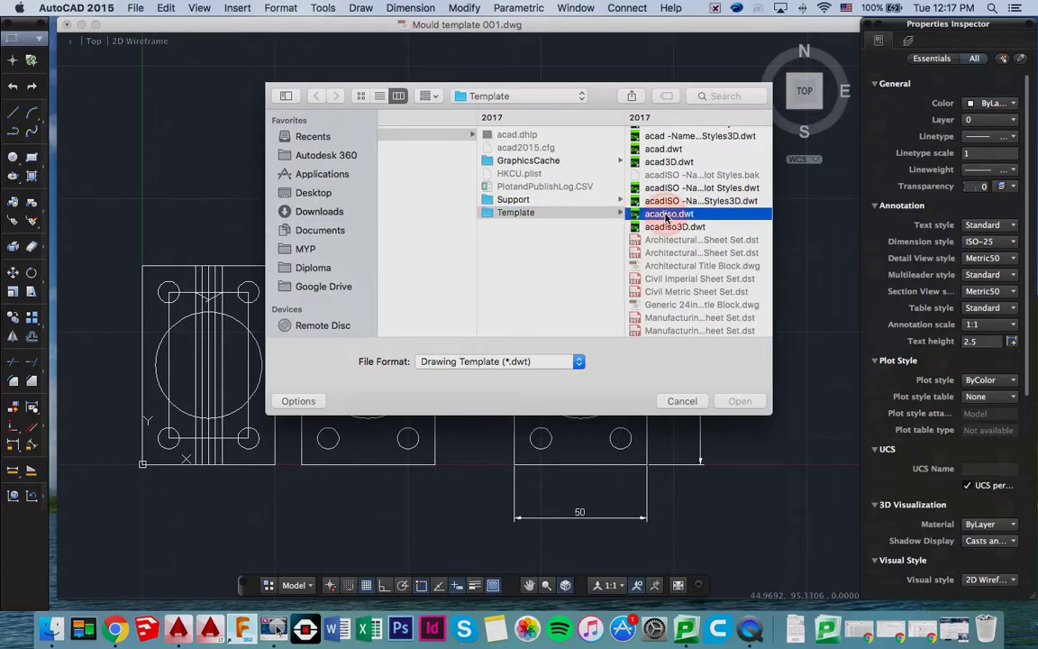
click(737, 403)
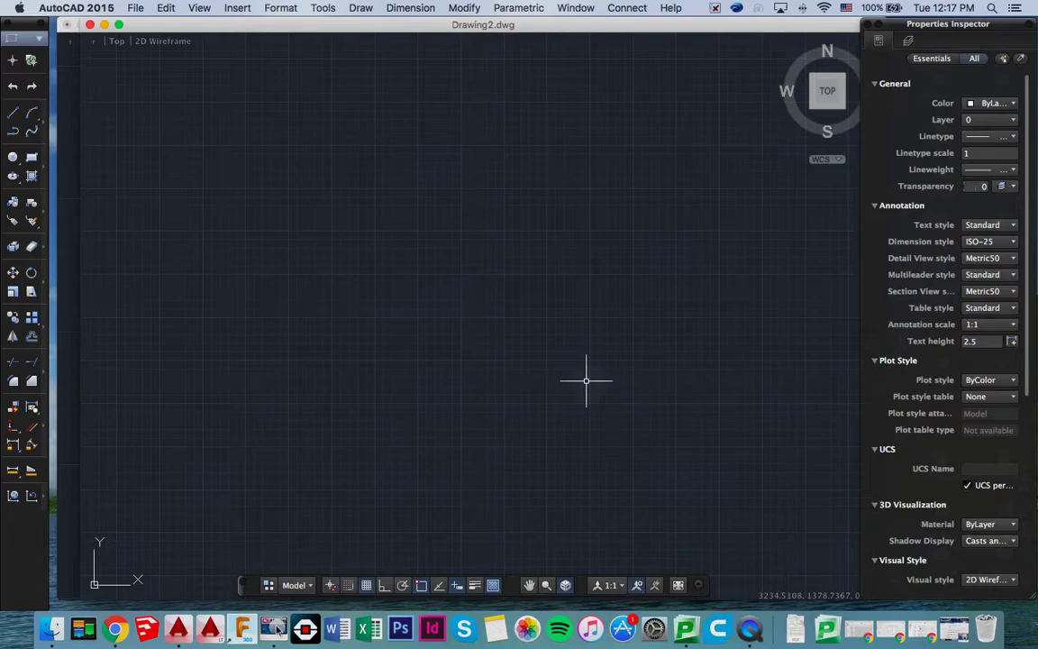
Save the new drawing as Pewter mould 003 in the Pewter mould folder
key(super+s)
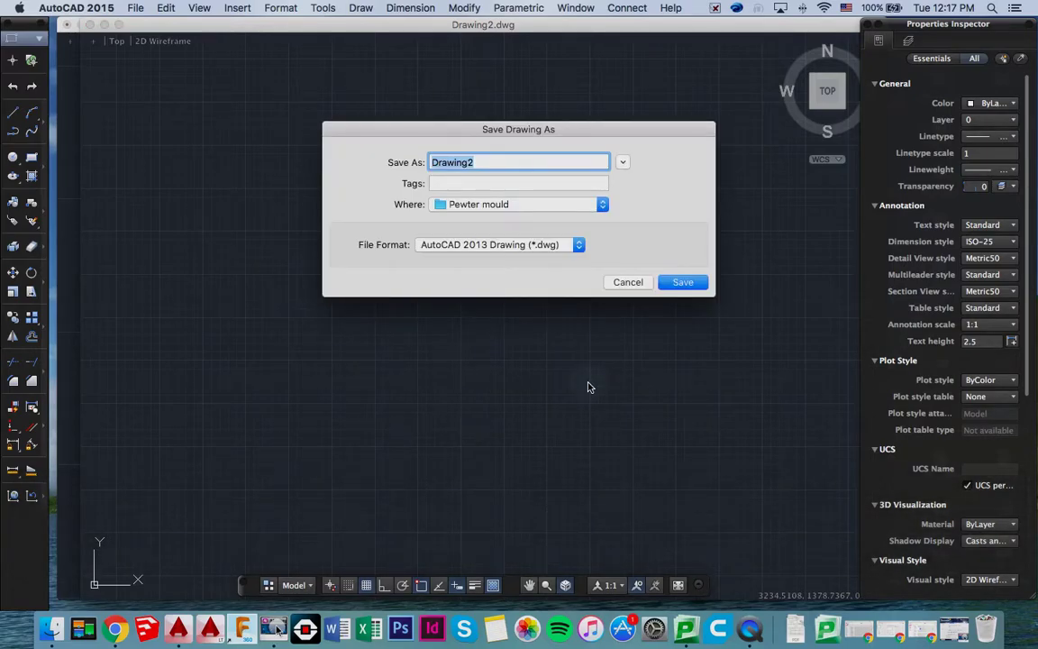
text(Pew)
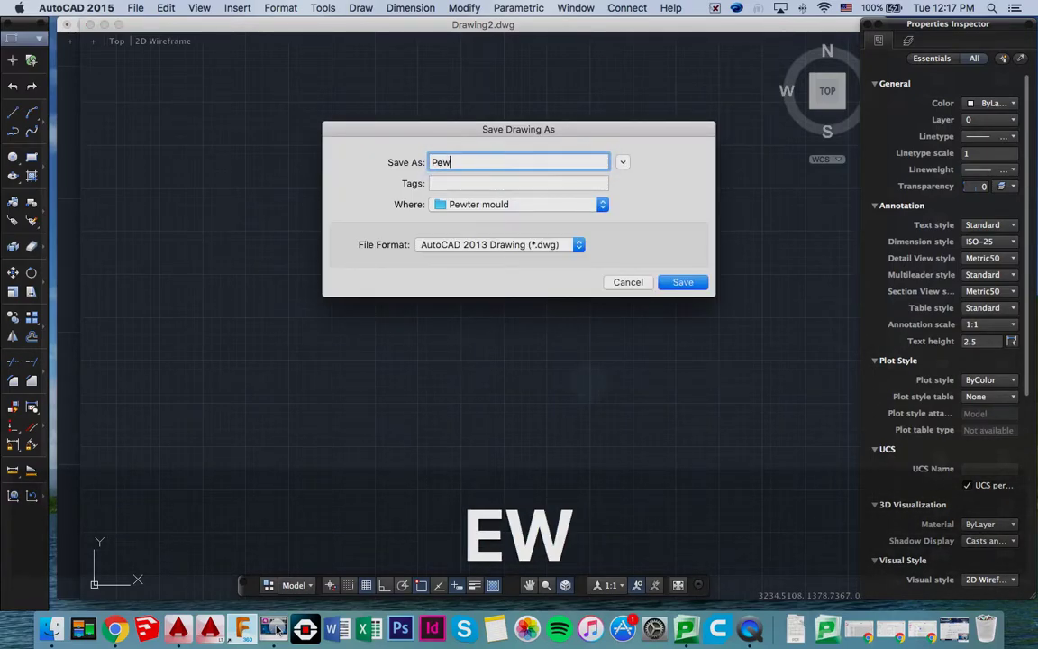
text(ter mo)
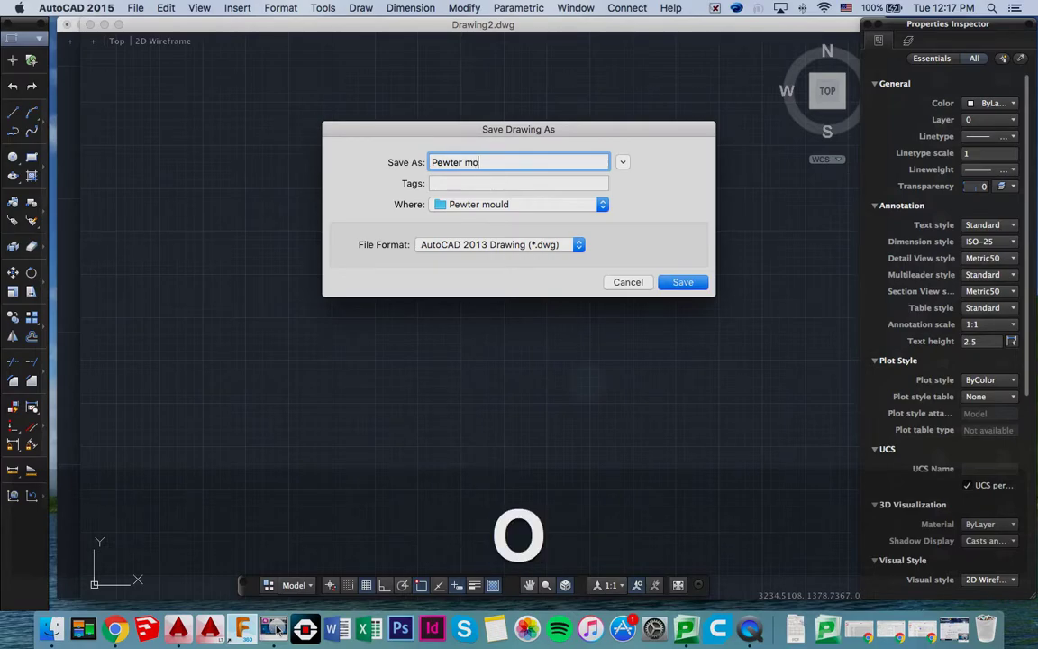
text(uld 0)
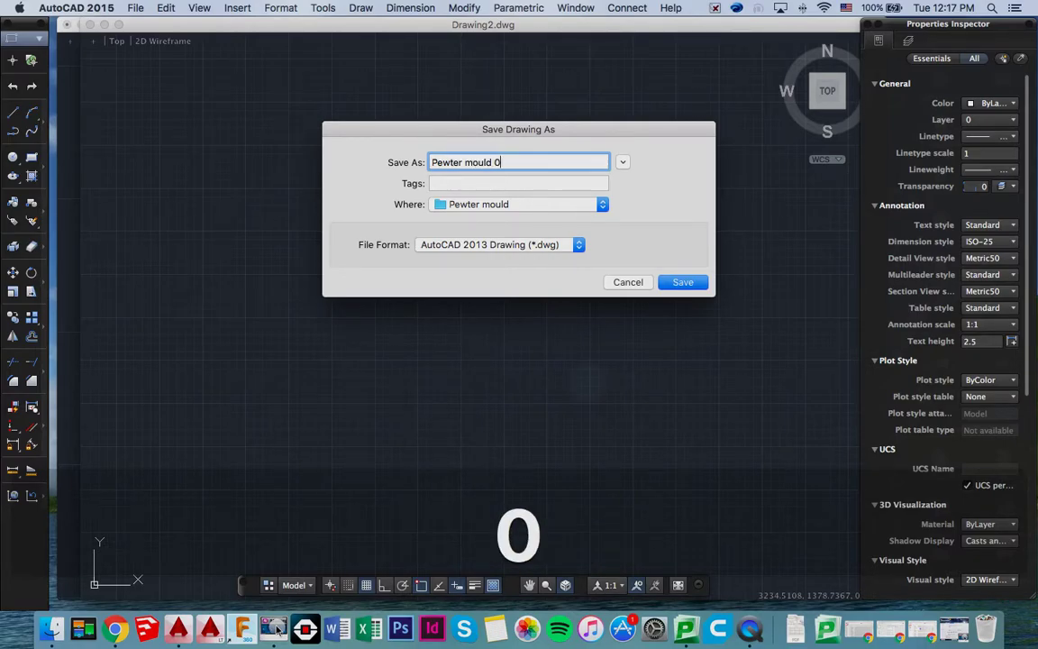
text(03)
click(683, 284)
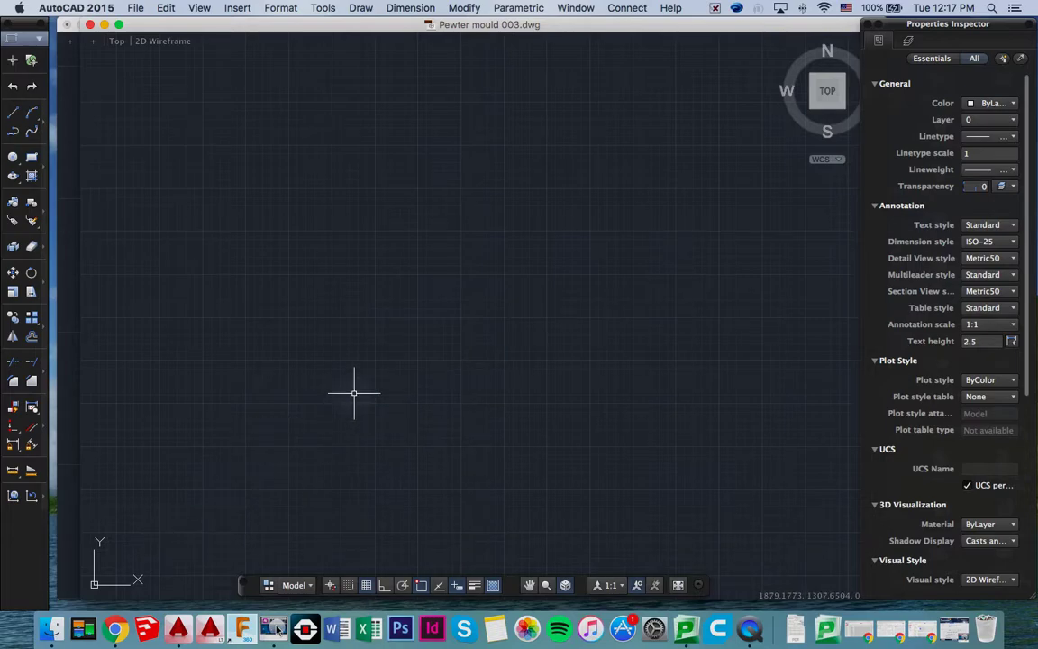
Draw a rectangle 50 wide and 75 high with its first corner at the origin 0,0,0
text(RECT)
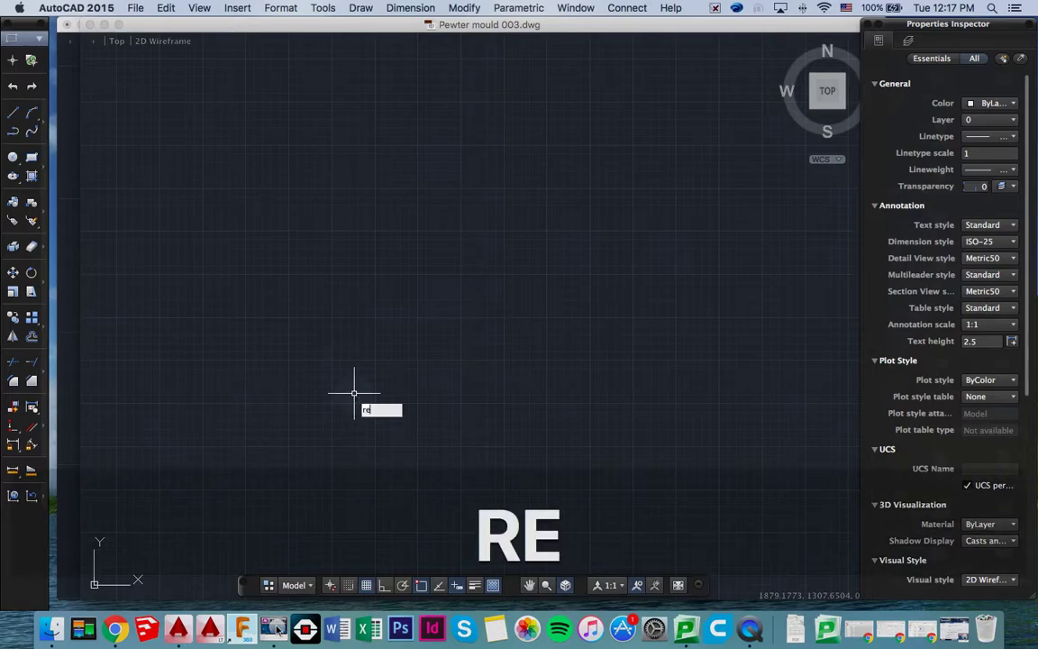
key(Return)
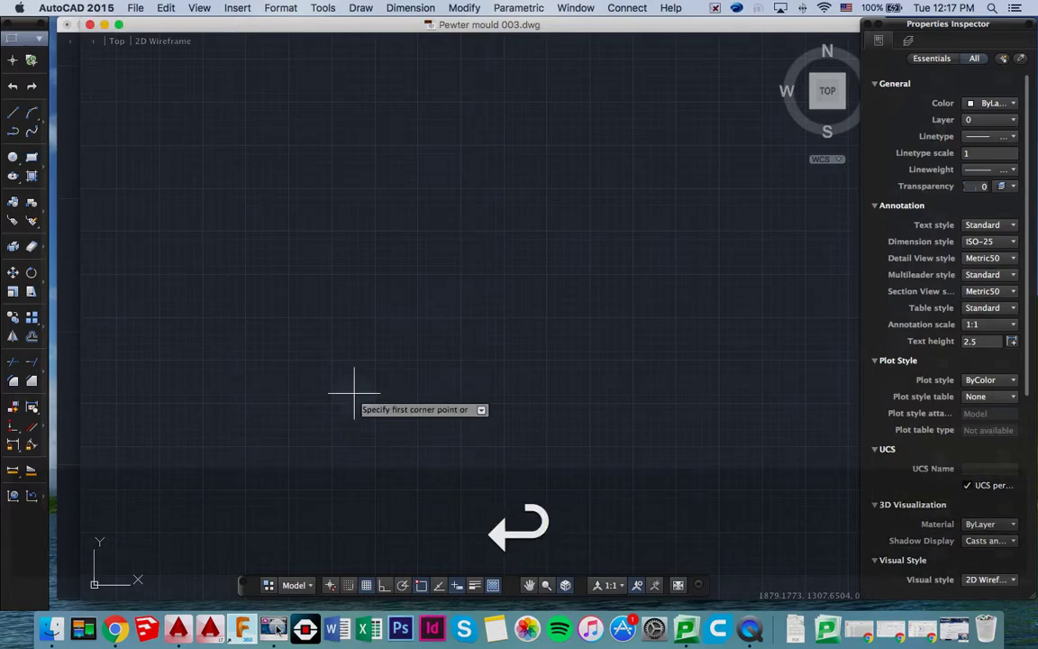
text(0)
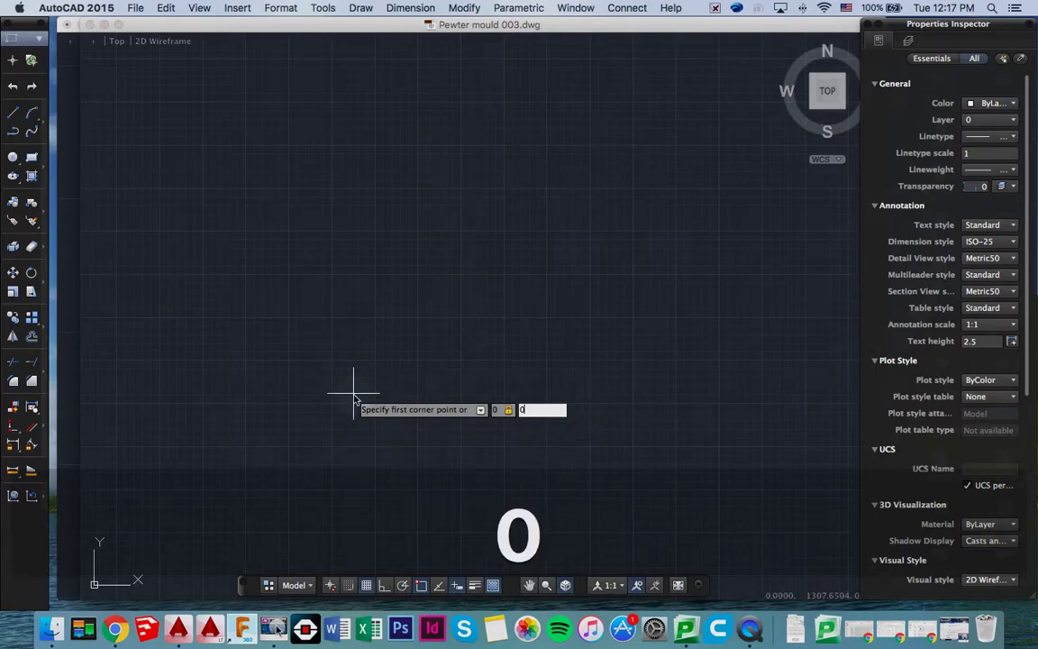
text(,0,0)
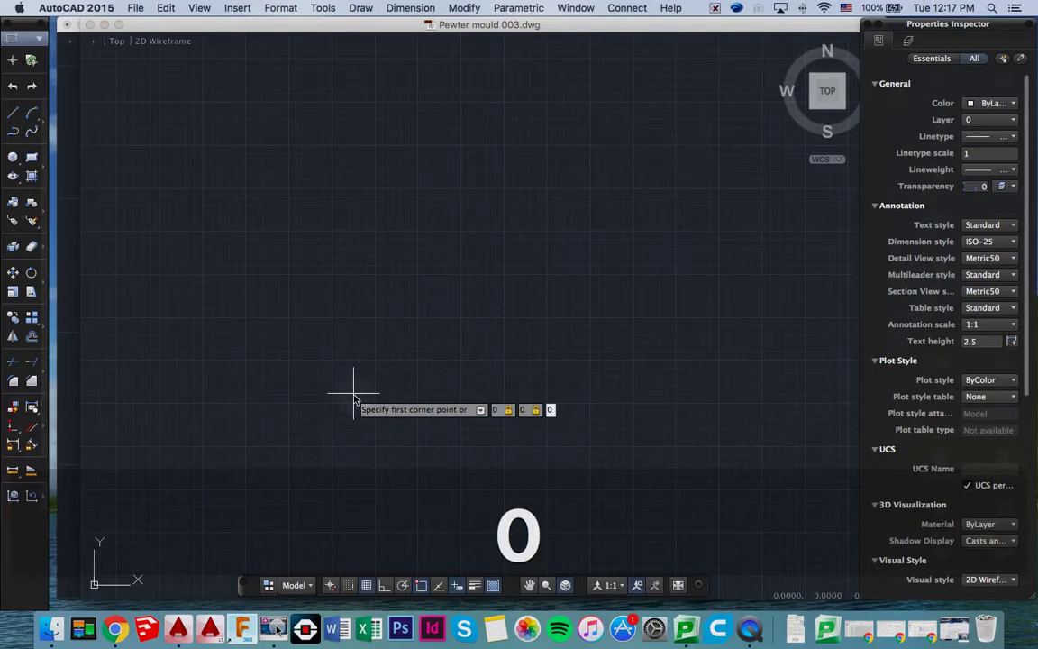
key(Return)
scroll(354, 393, down, 5)
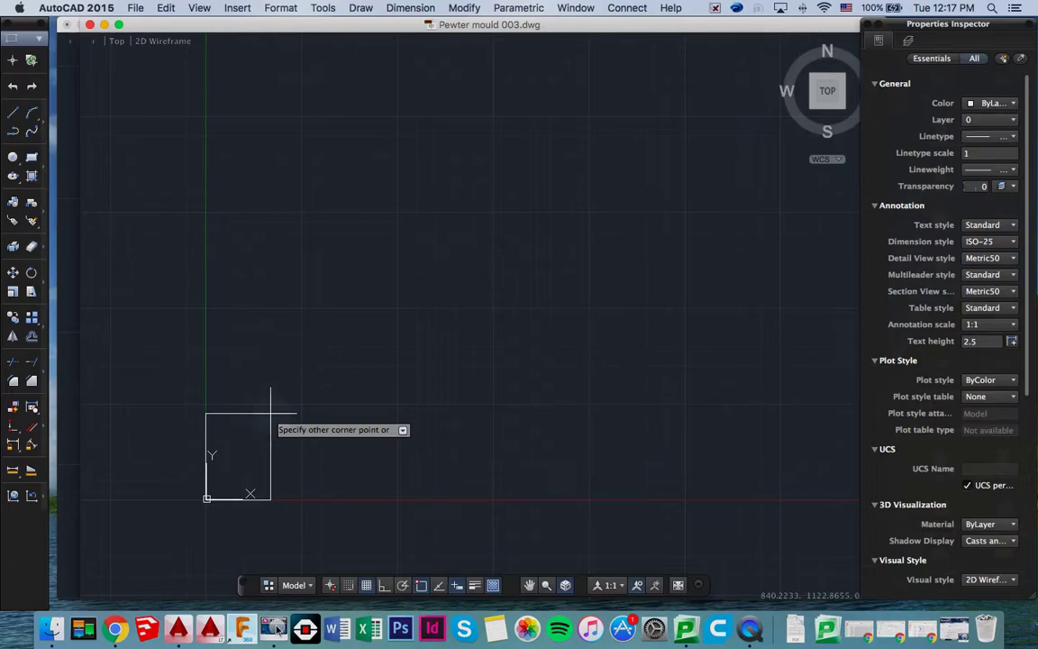
text(50)
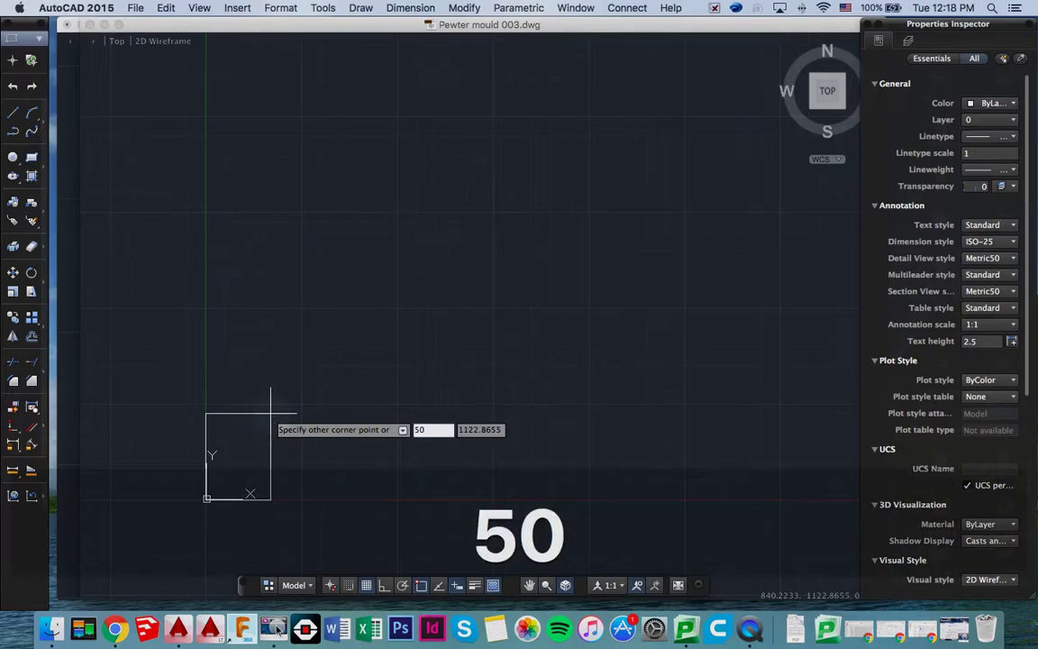
key(Tab)
text(70)
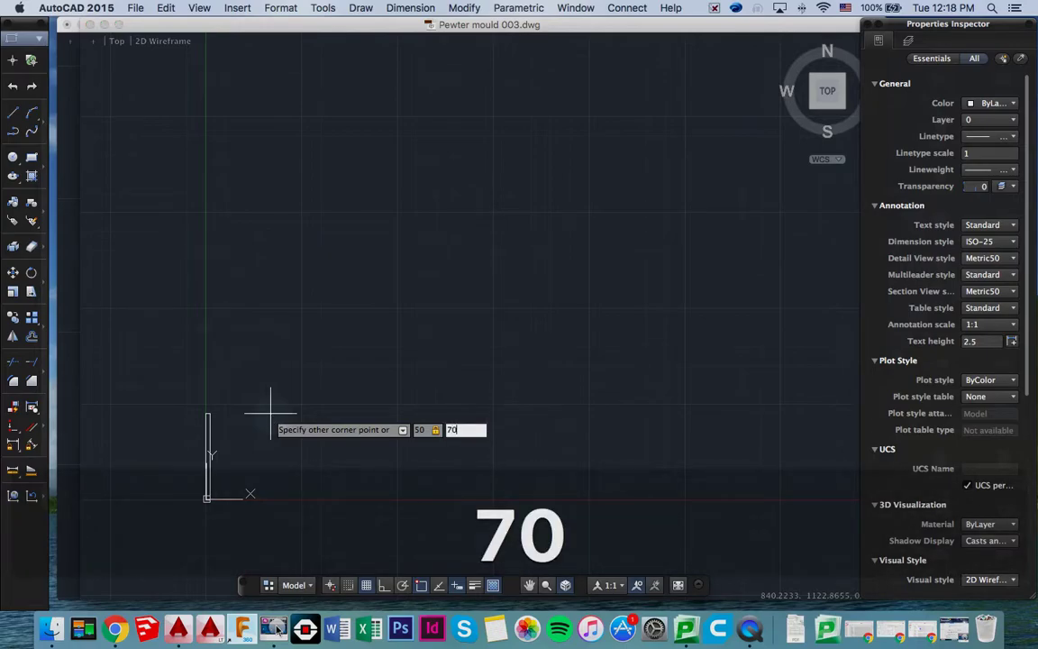
key(BackSpace)
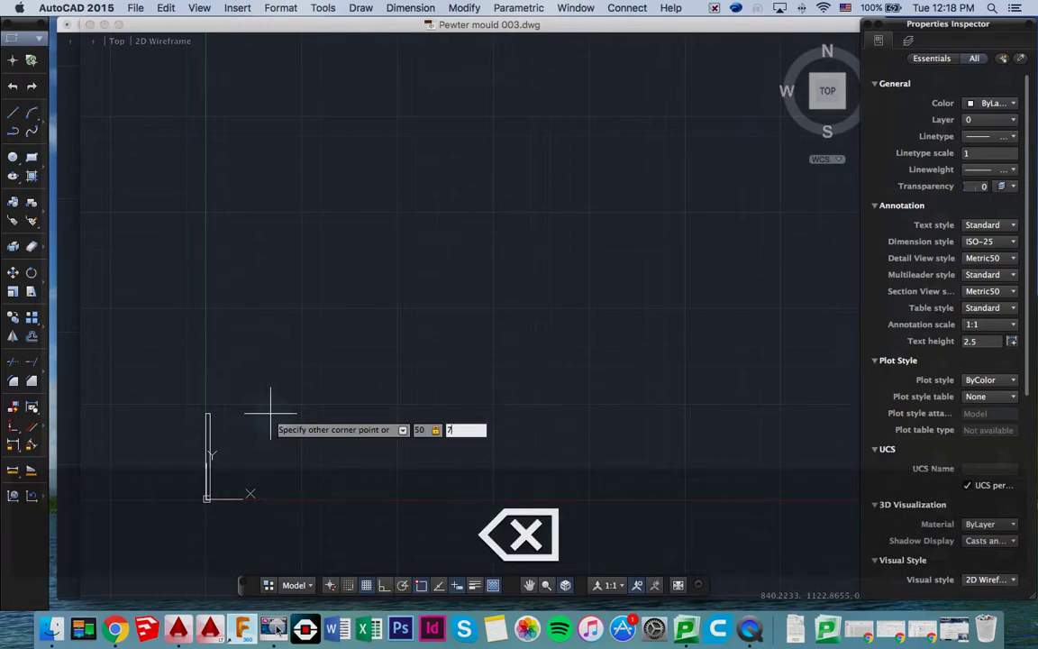
text(5)
key(Return)
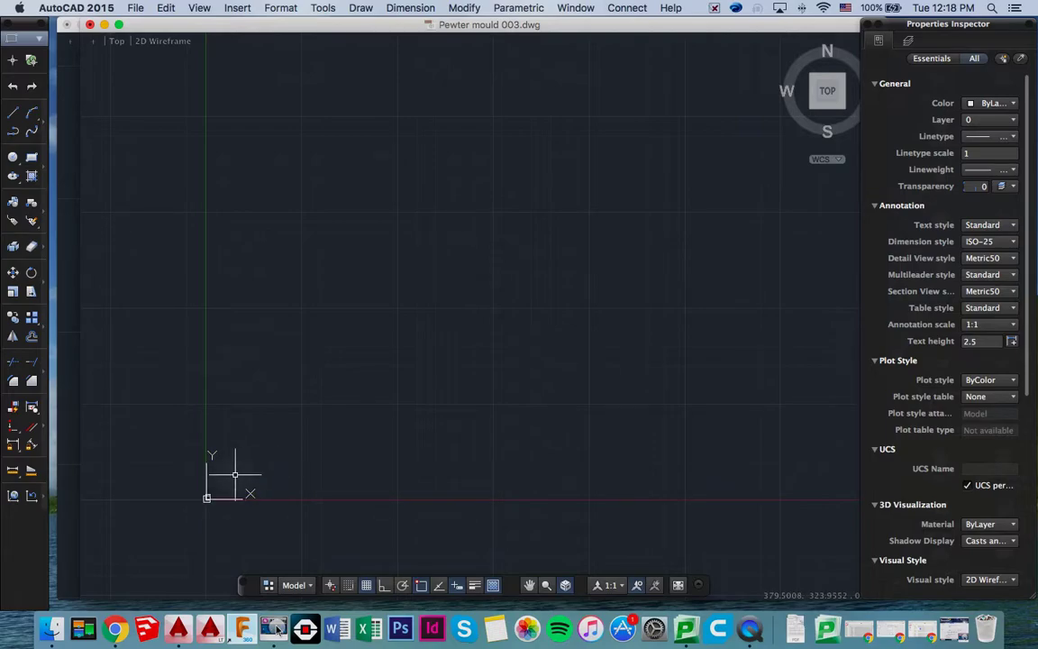
Offset the 50 by 75 rectangle inward by a distance of 10
text(z)
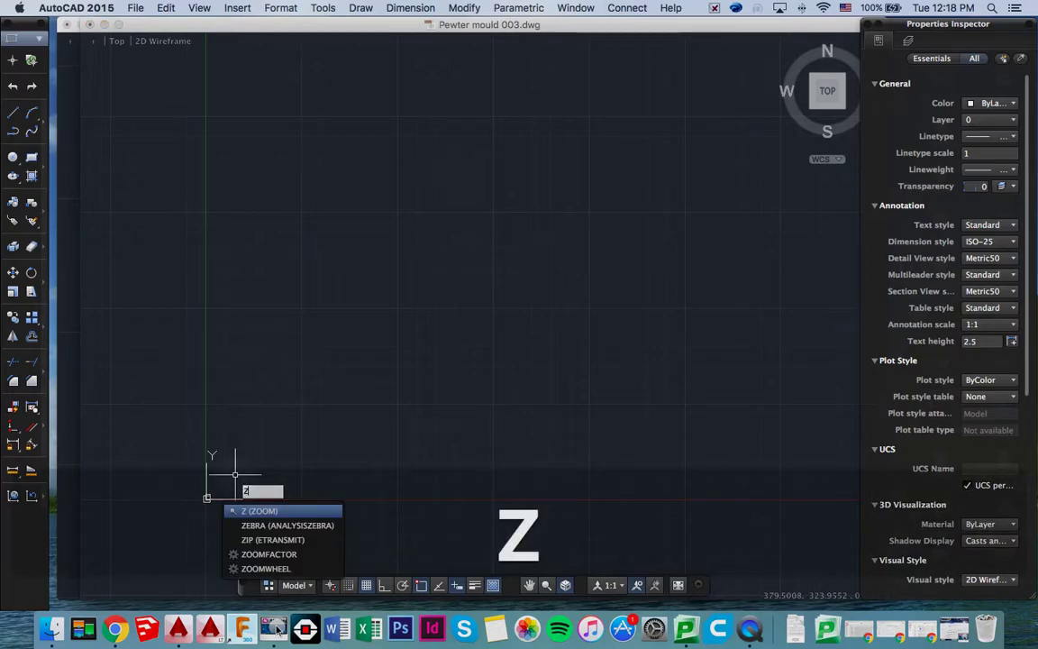
key(Return)
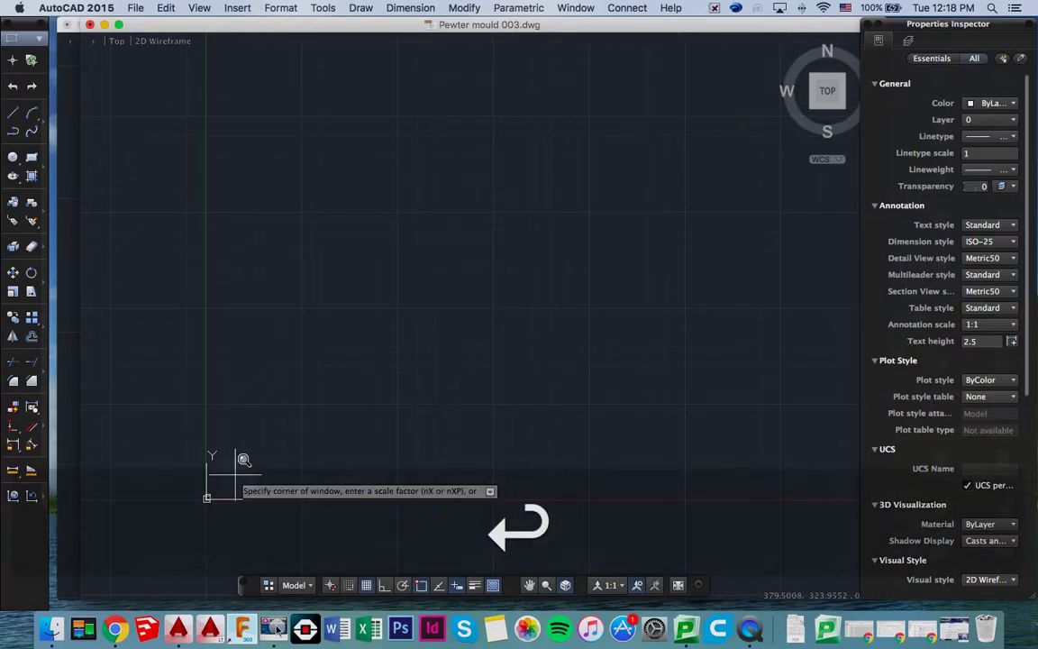
text(e)
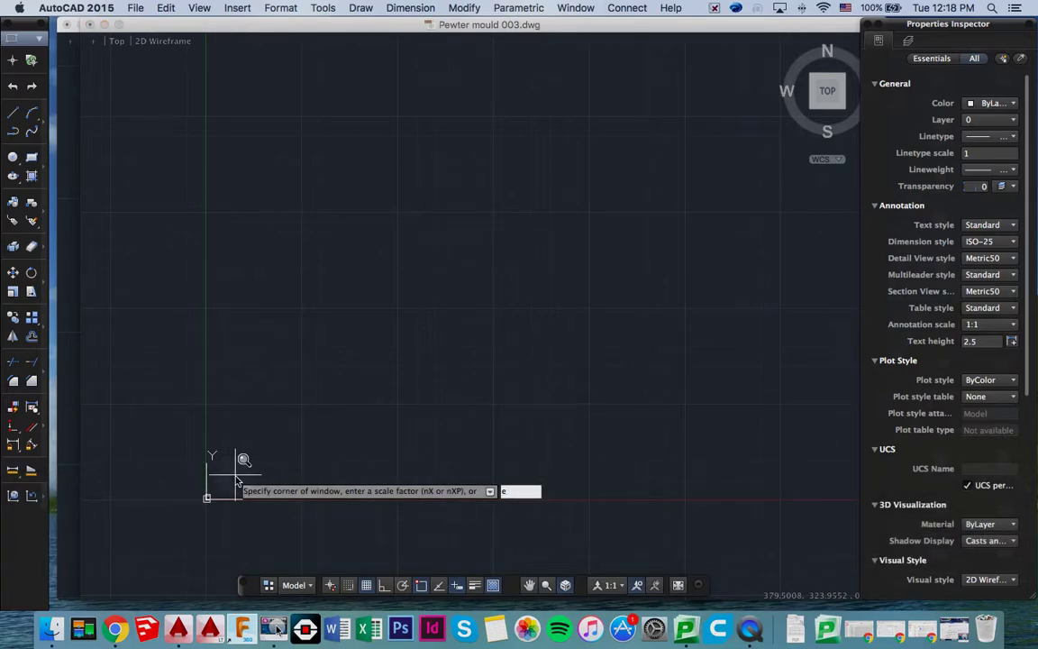
key(Return)
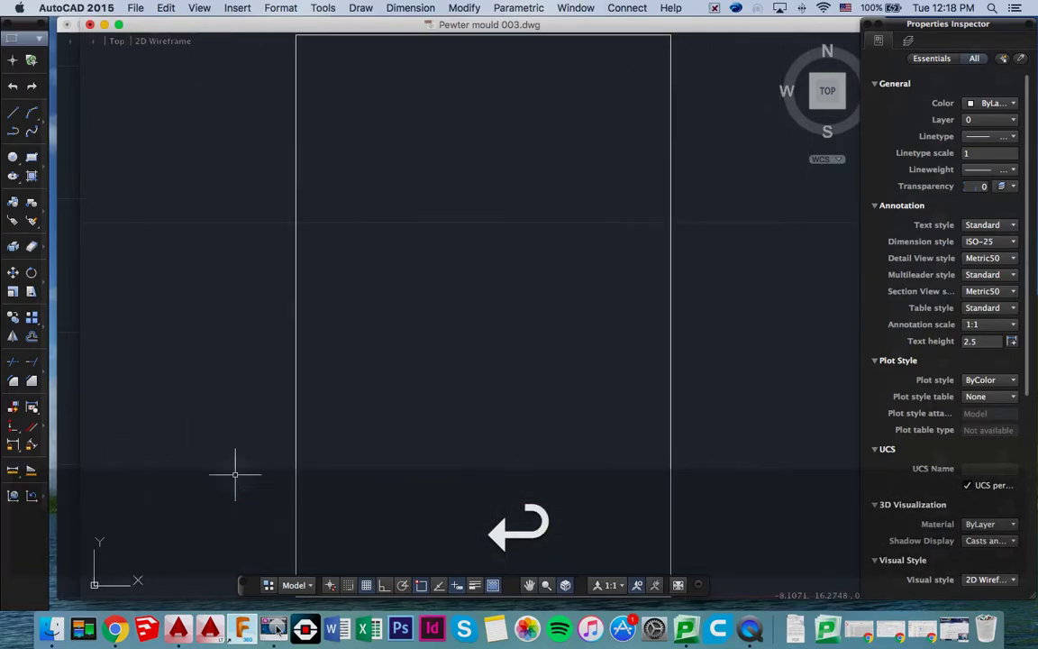
scroll(410, 404, down, 3)
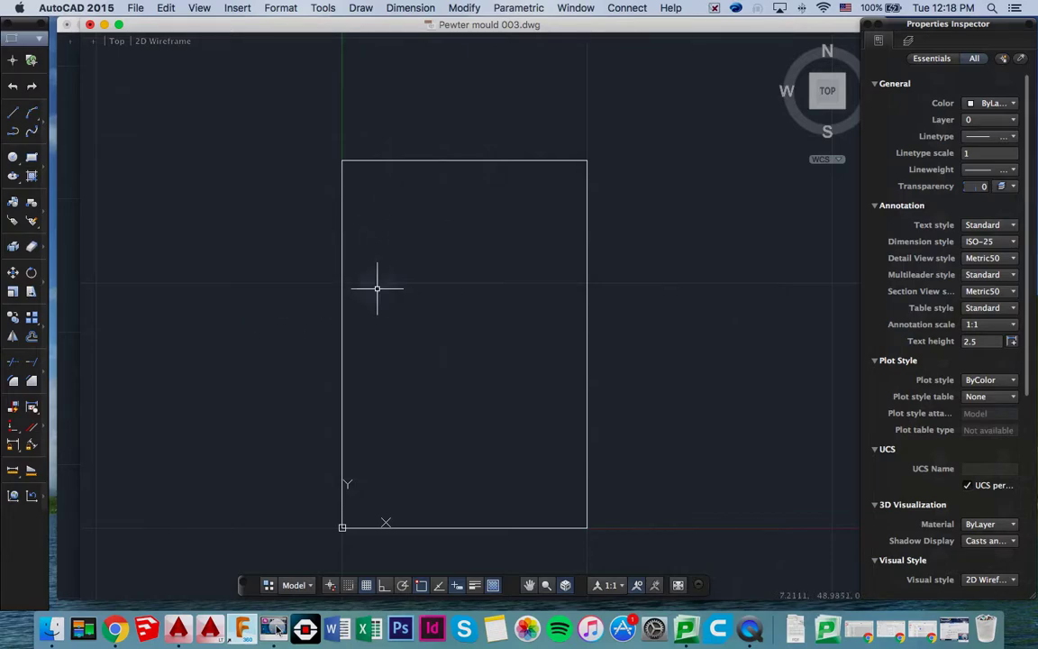
click(342, 286)
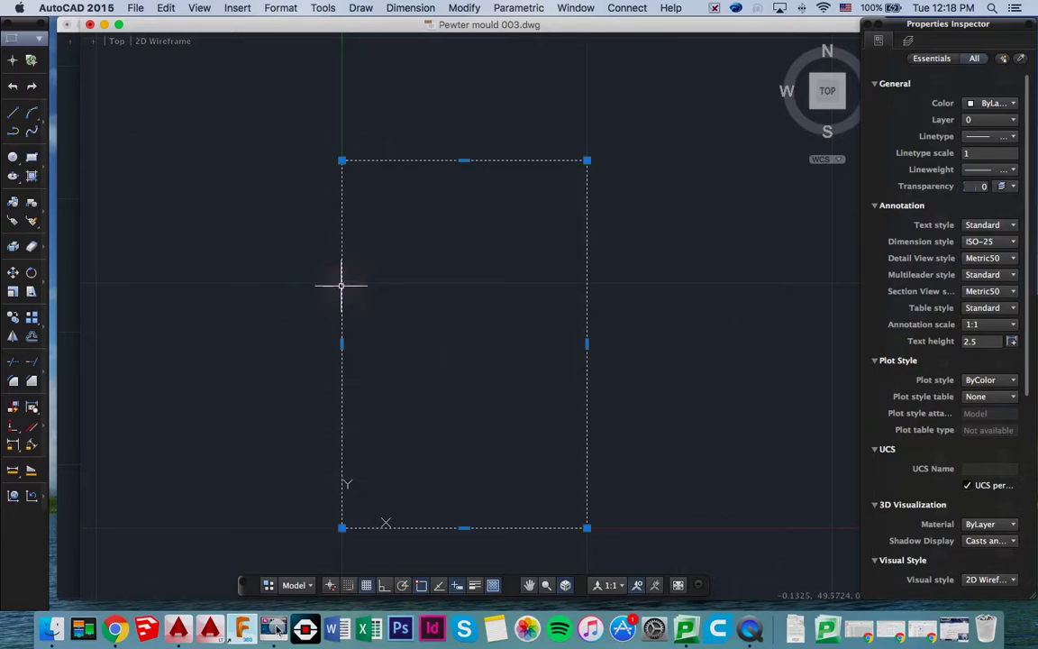
text(of)
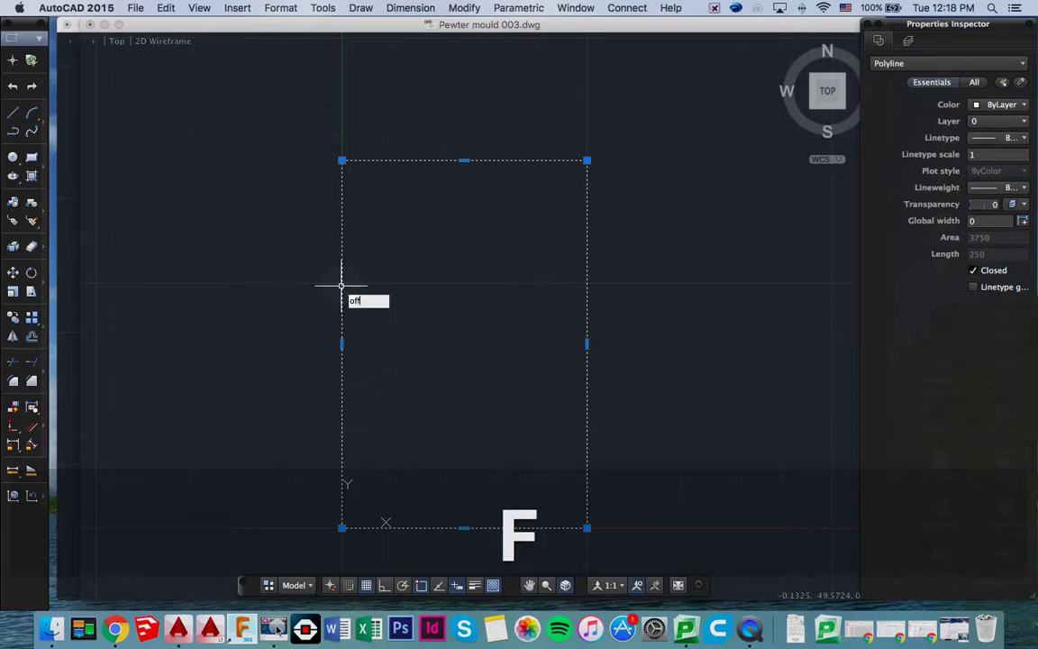
text(f)
key(Return)
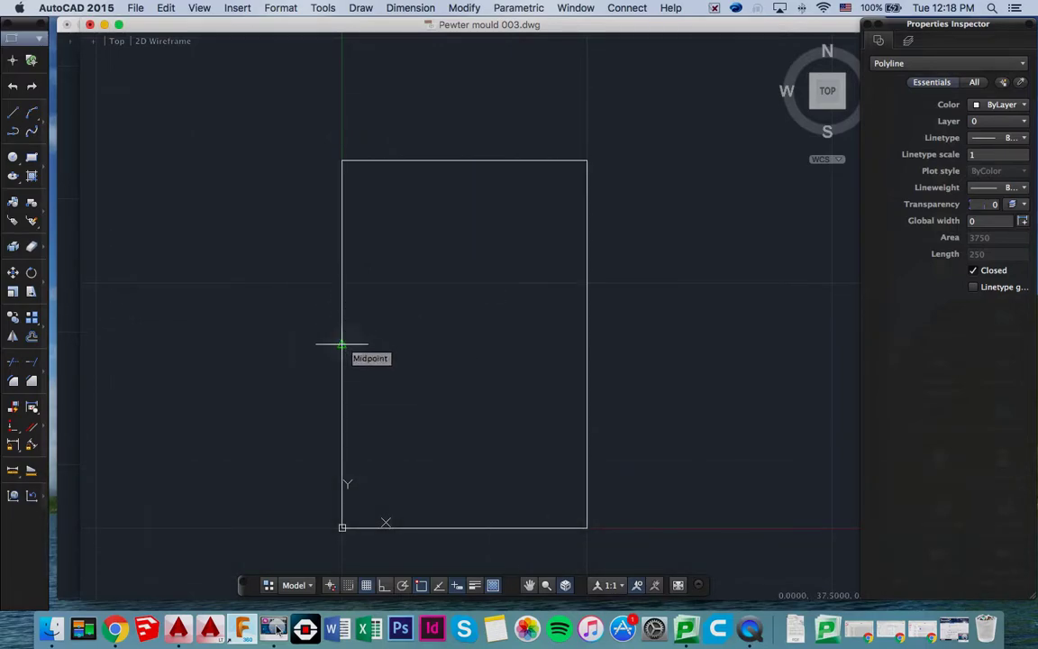
click(342, 343)
click(397, 345)
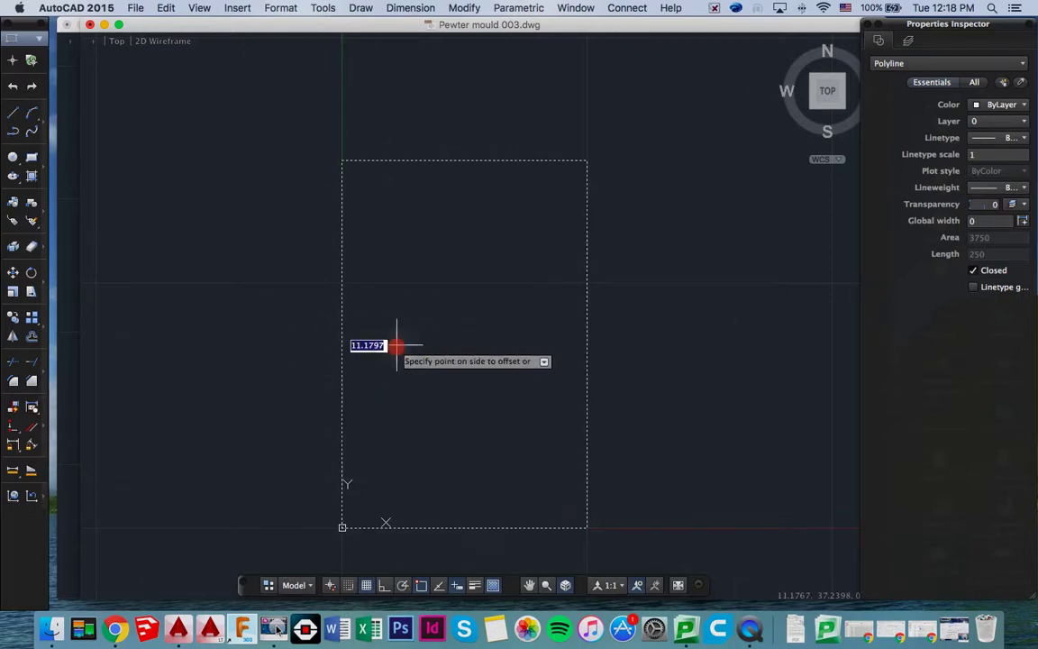
text(10)
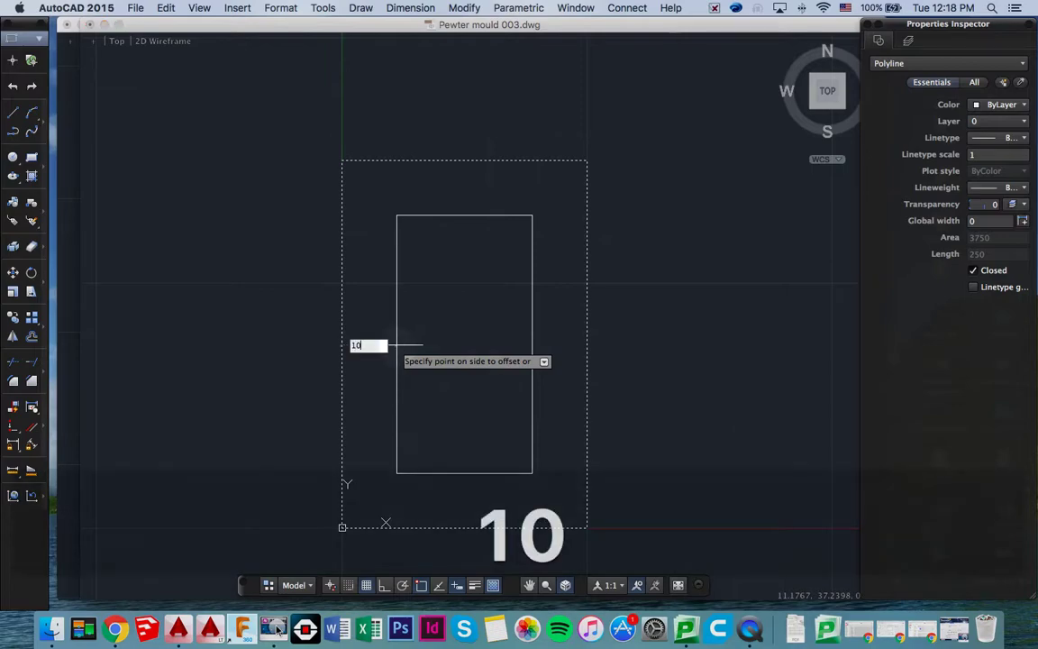
key(Return)
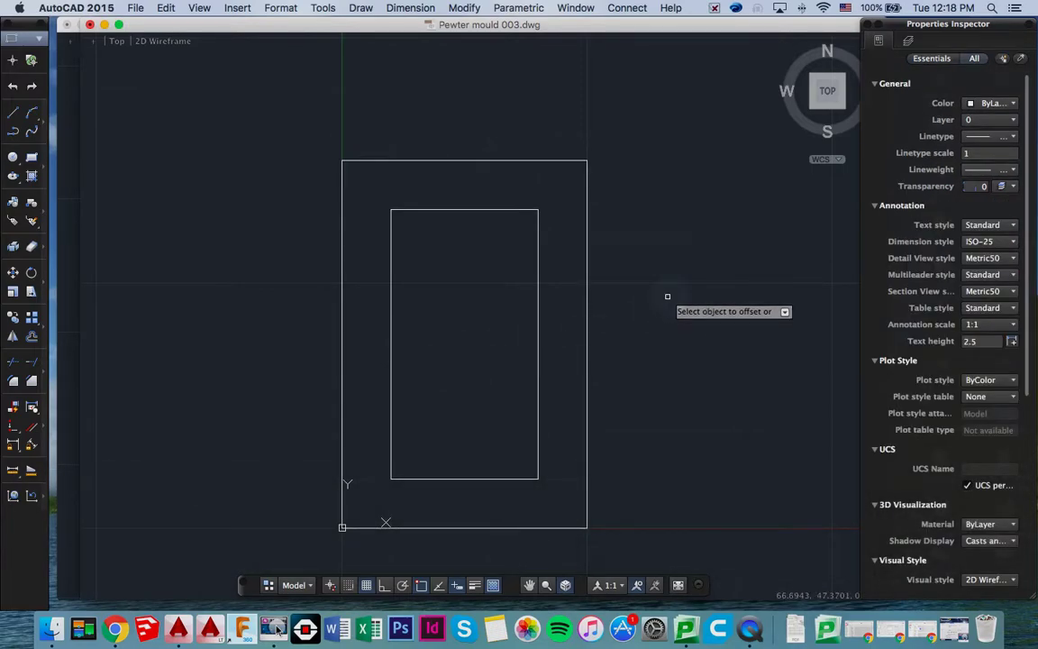
Draw a vertical centre line from the midpoint of the outer rectangle's top edge to the midpoint of its bottom edge
click(428, 586)
right_click(425, 586)
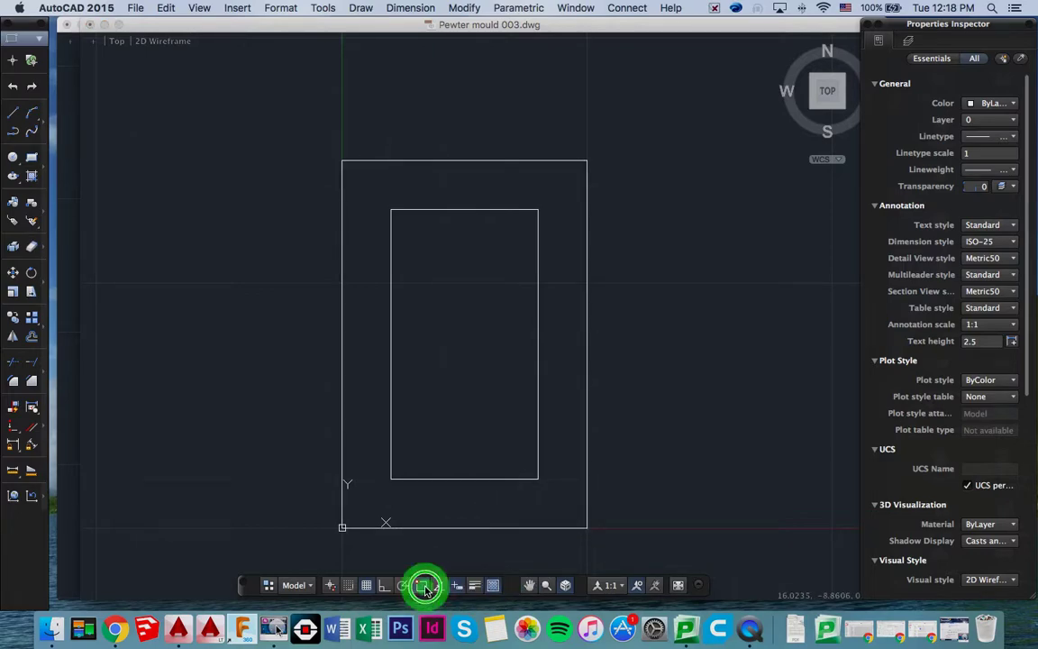
click(478, 338)
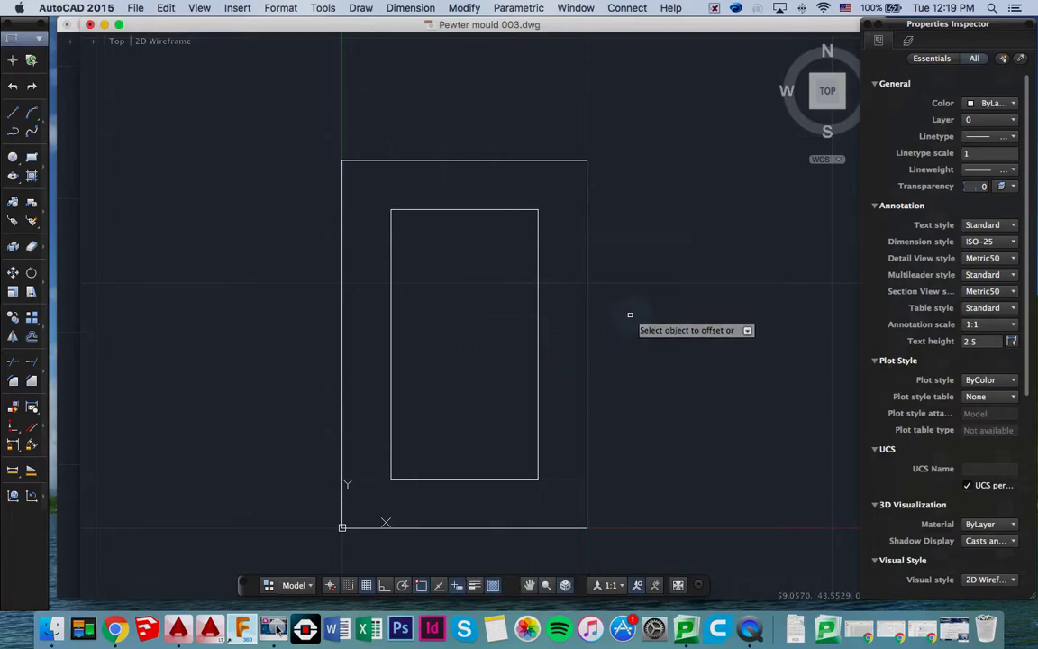
text(l)
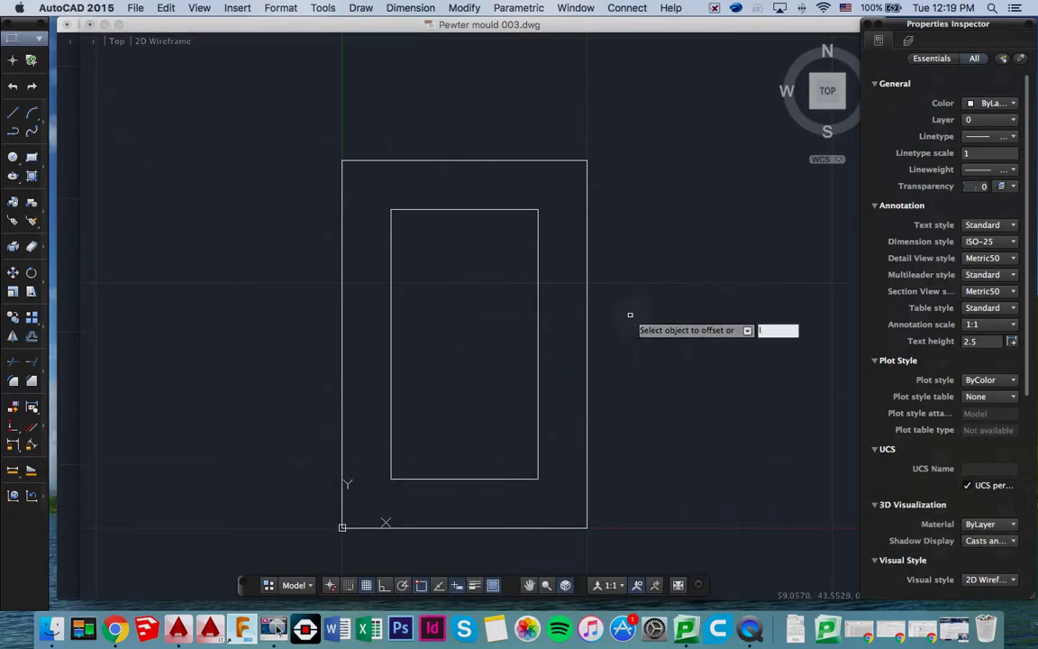
key(Escape)
text(l)
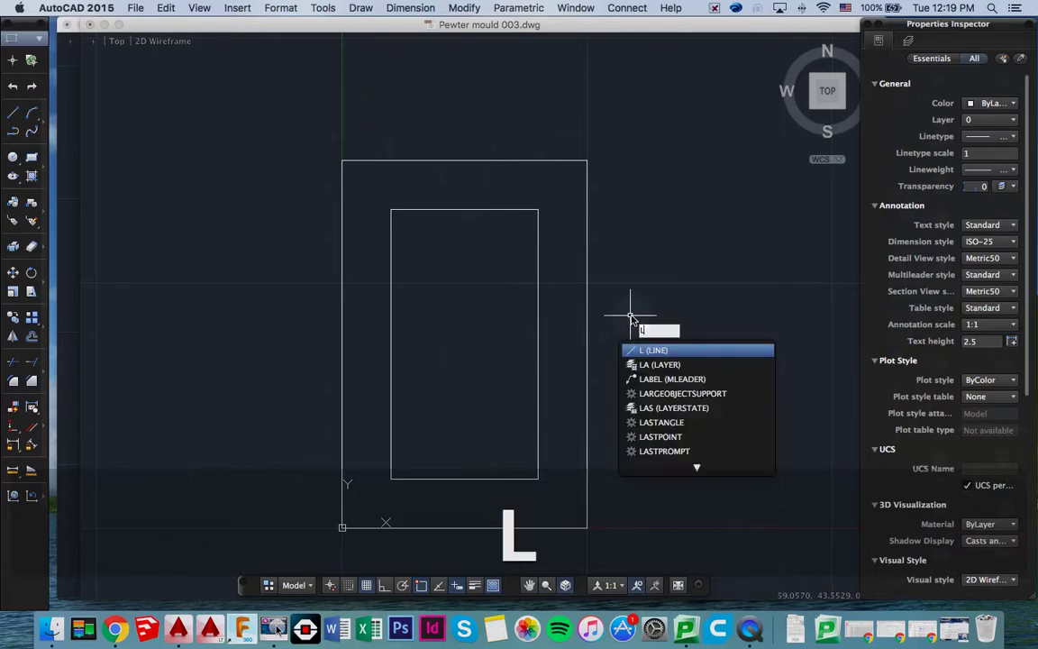
key(Return)
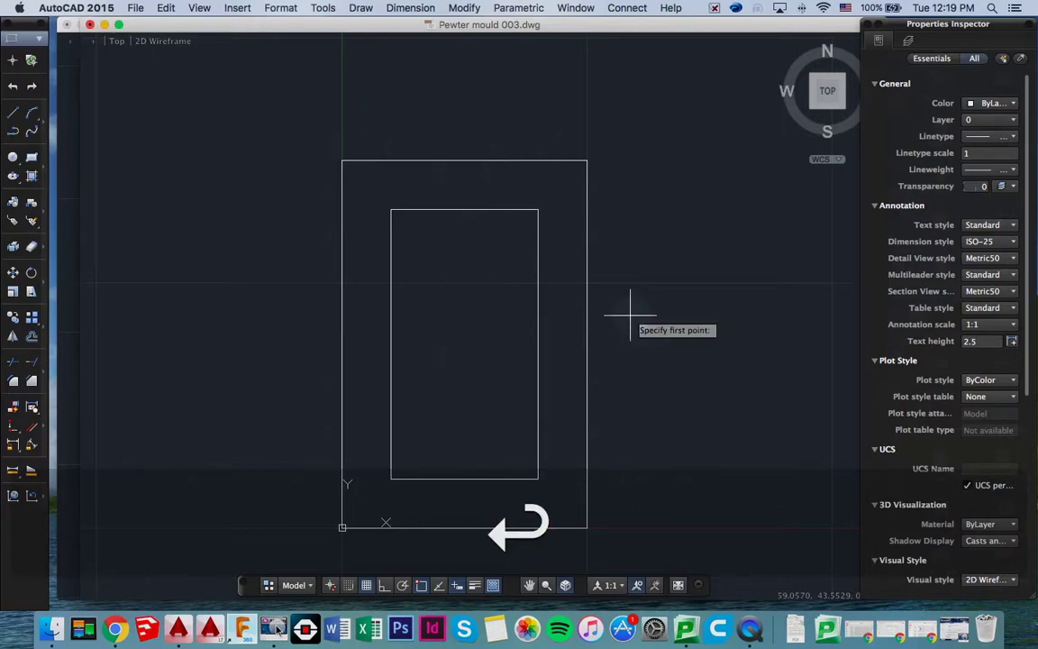
click(465, 161)
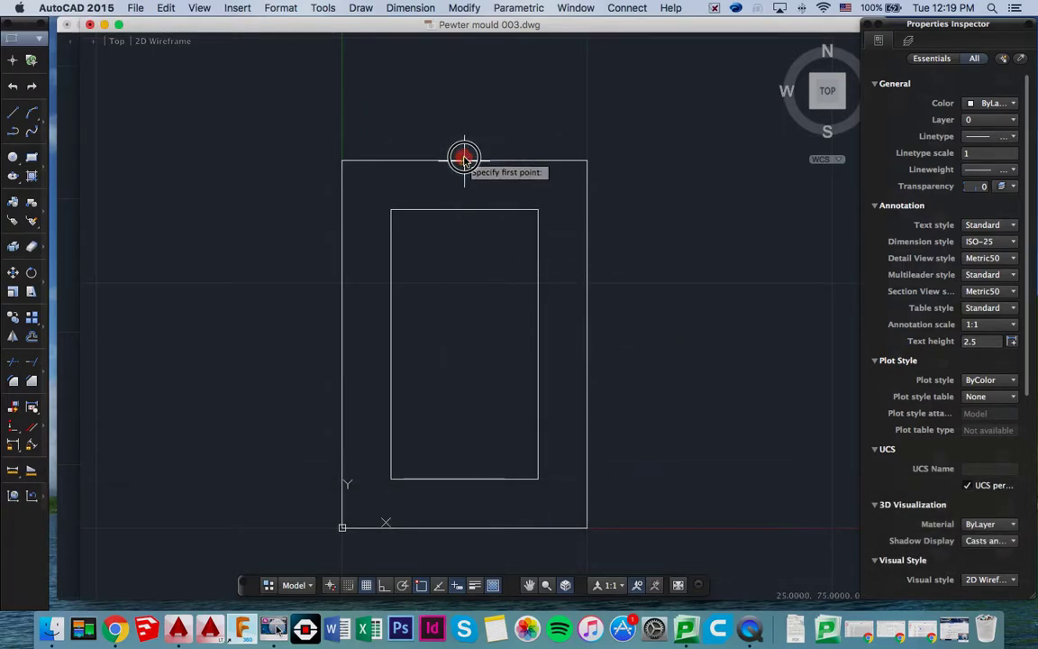
click(464, 528)
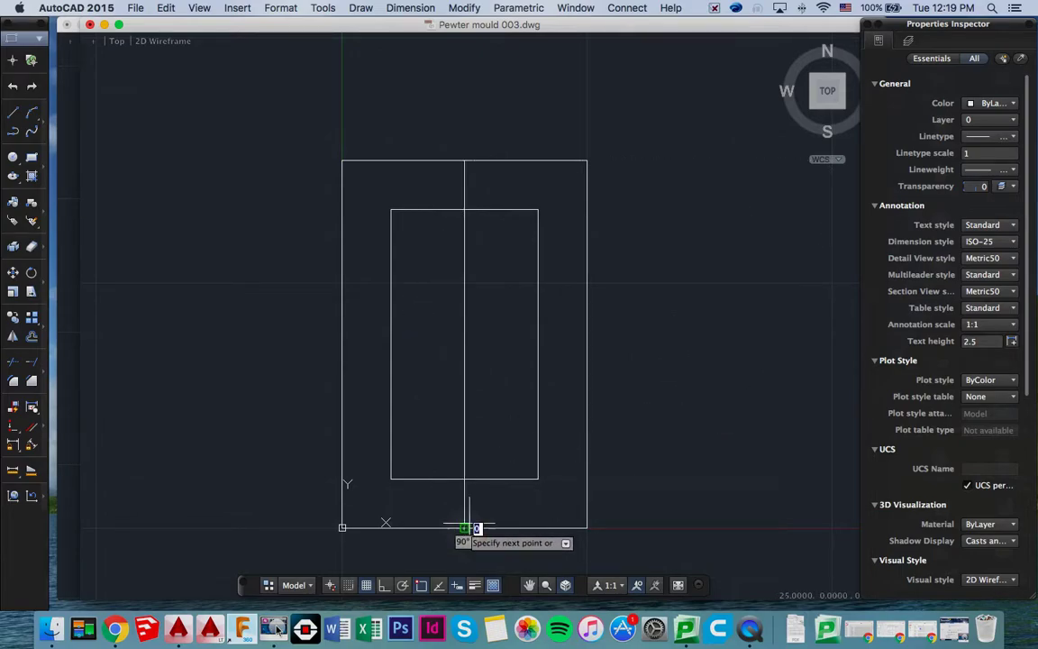
key(Escape)
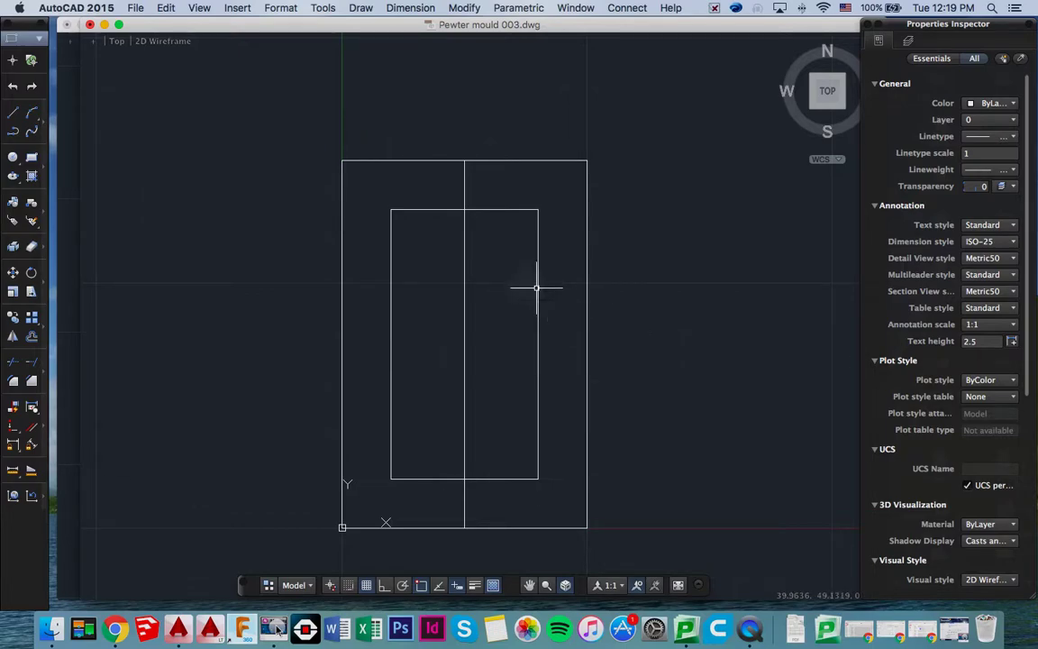
Offset the centre line 2.5 to the right, and offset that copy another 2.5 to the right
click(464, 292)
text(OFFSET)
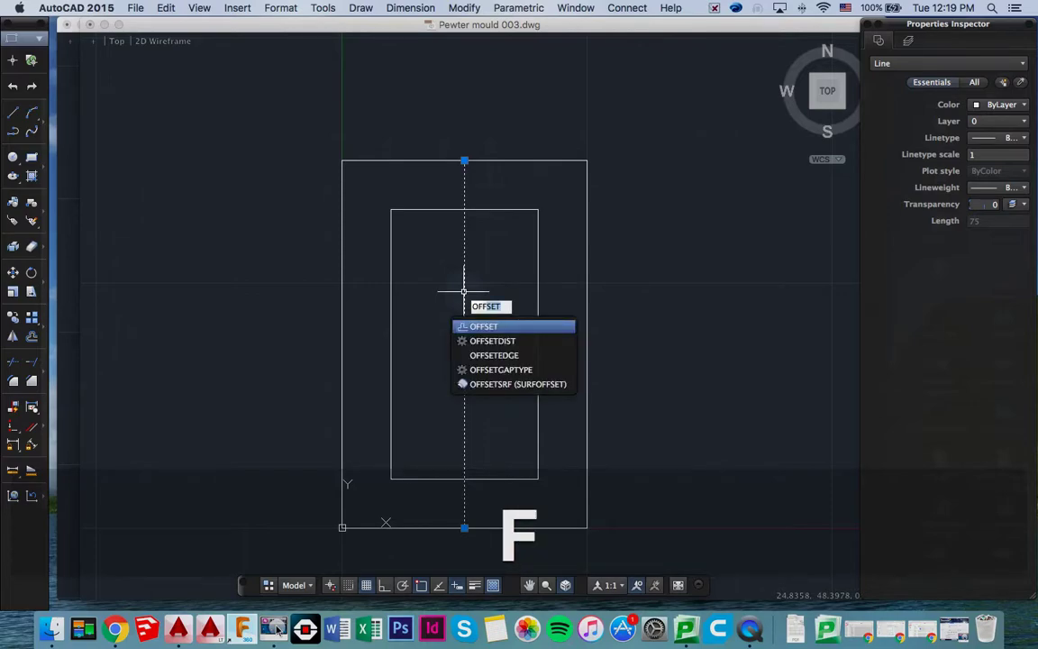
key(Return)
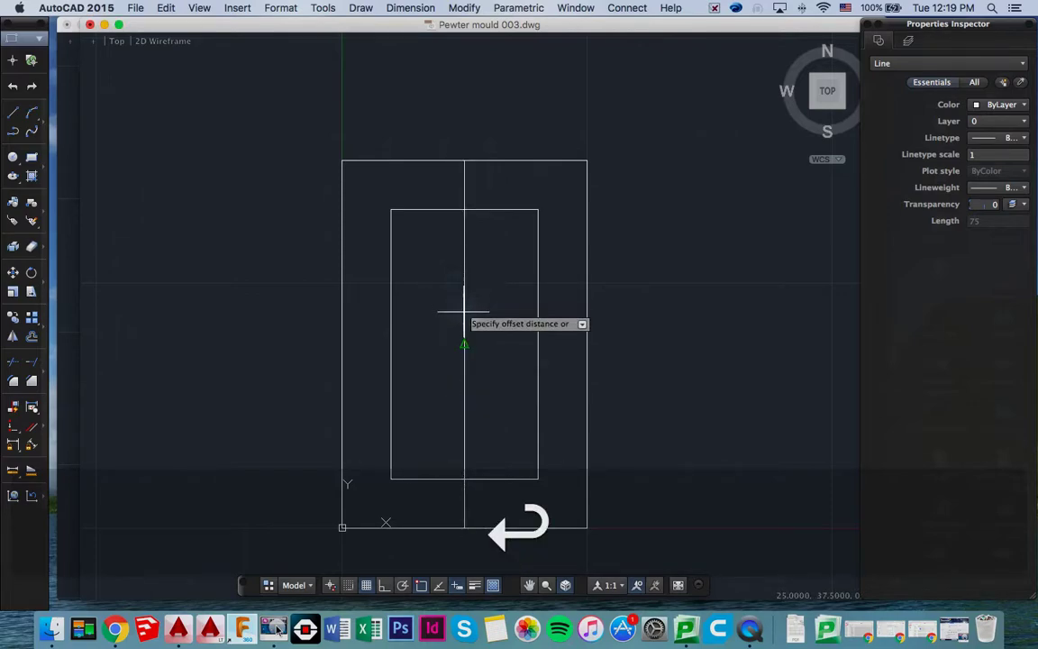
click(464, 342)
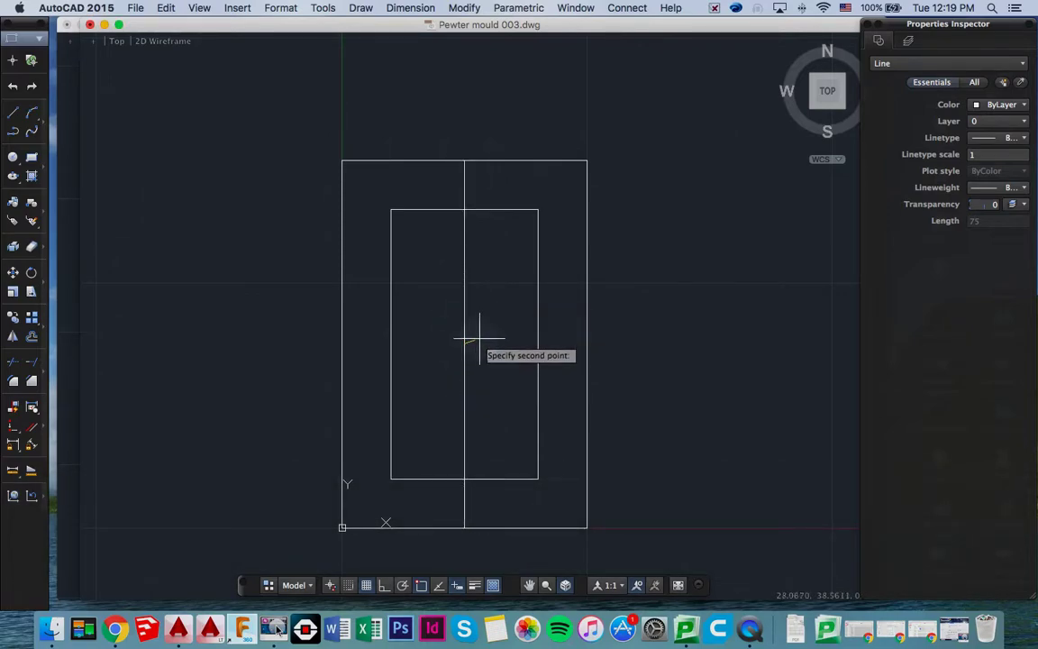
click(485, 343)
click(465, 342)
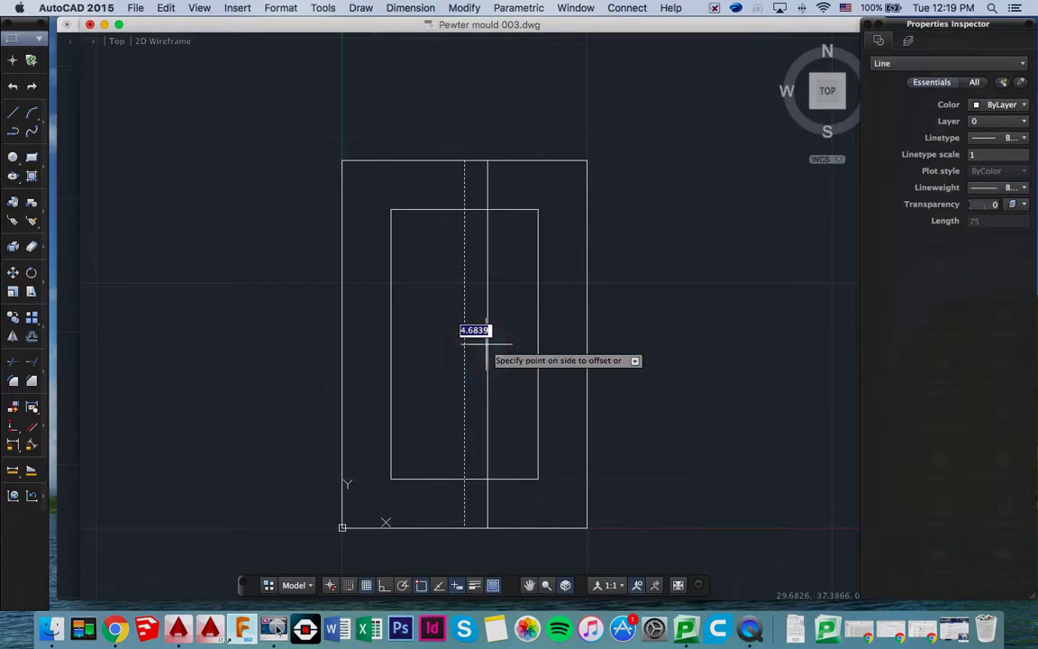
text(2.5)
key(Return)
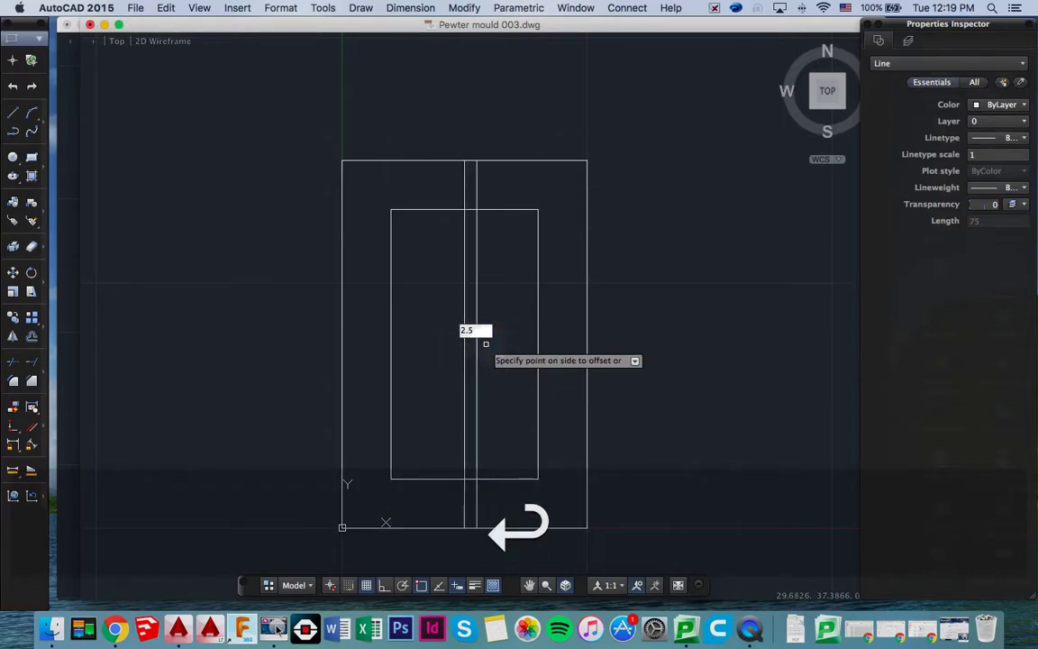
click(477, 344)
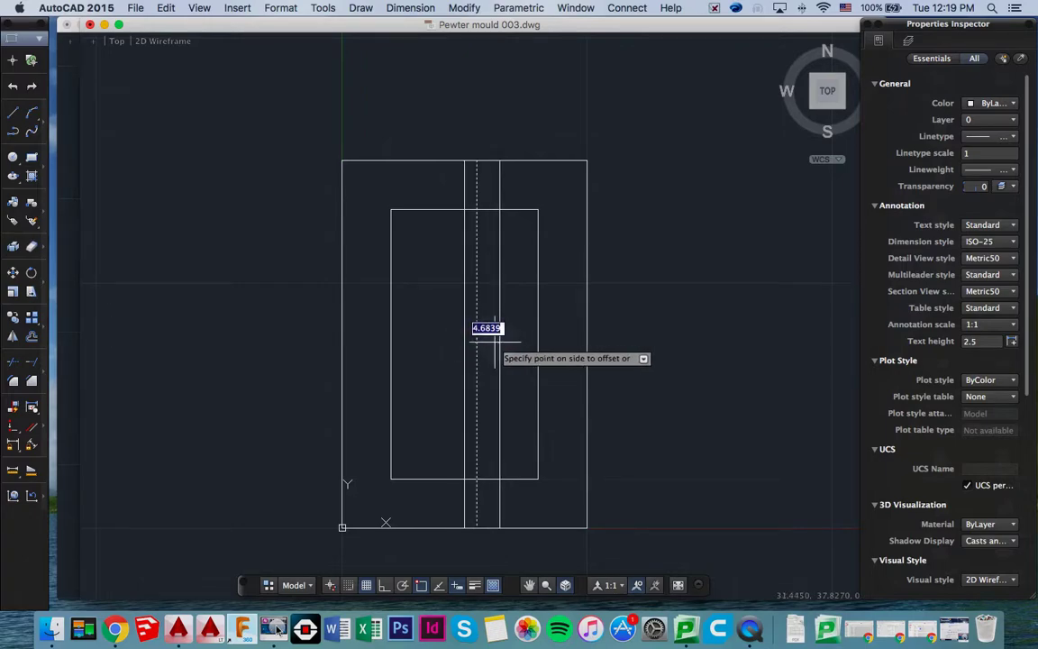
text(2.5)
key(Return)
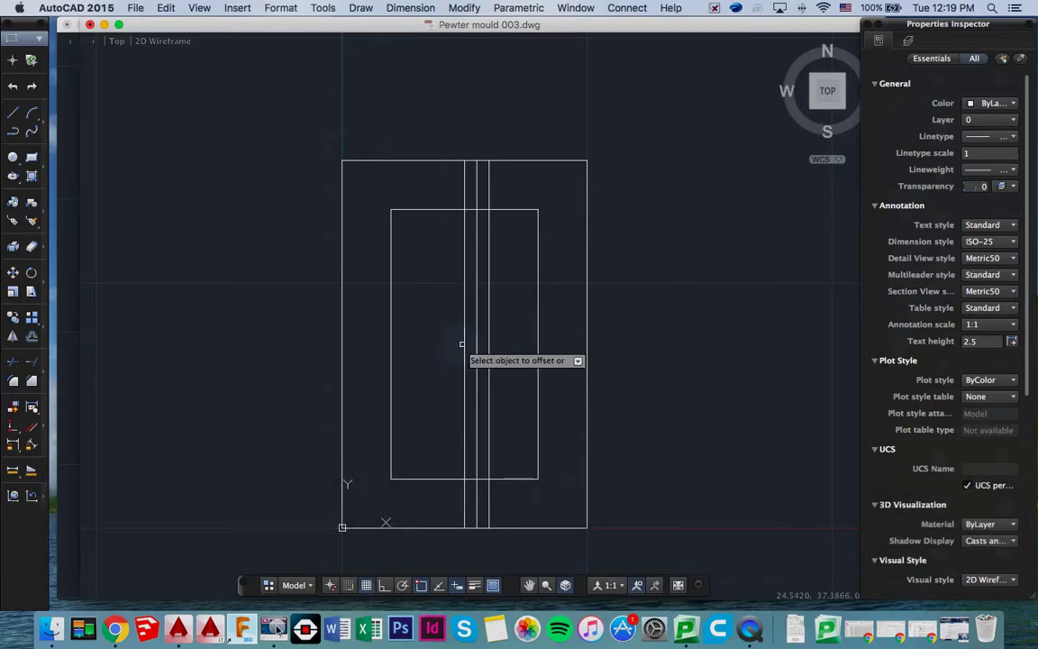
Offset the centre line 2.5 to the left, and offset that copy another 2.5 to the left
click(464, 343)
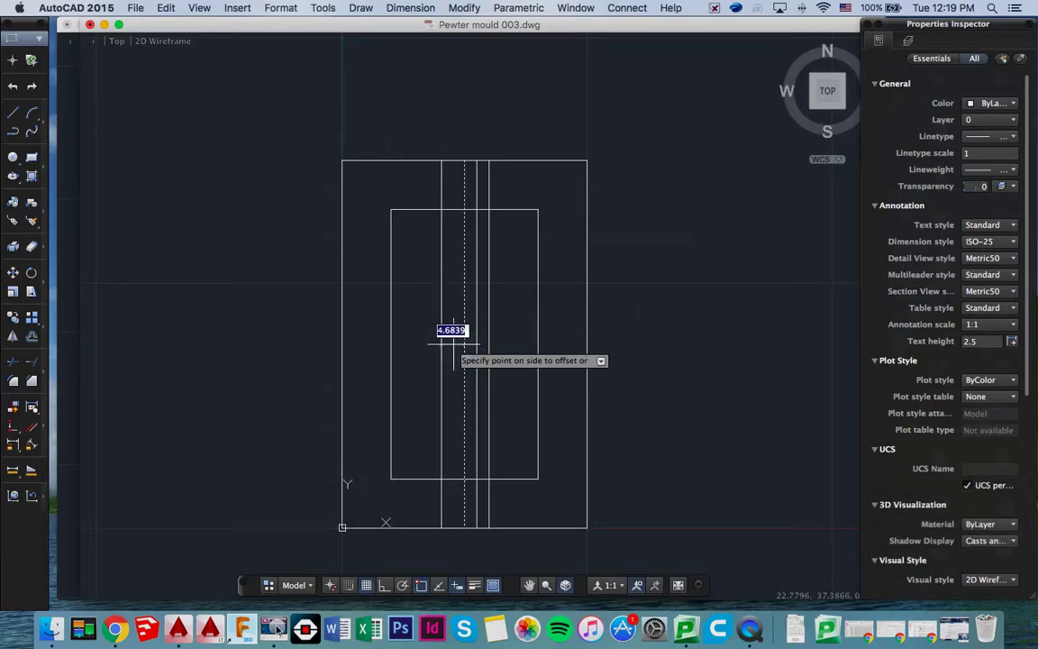
text(.5)
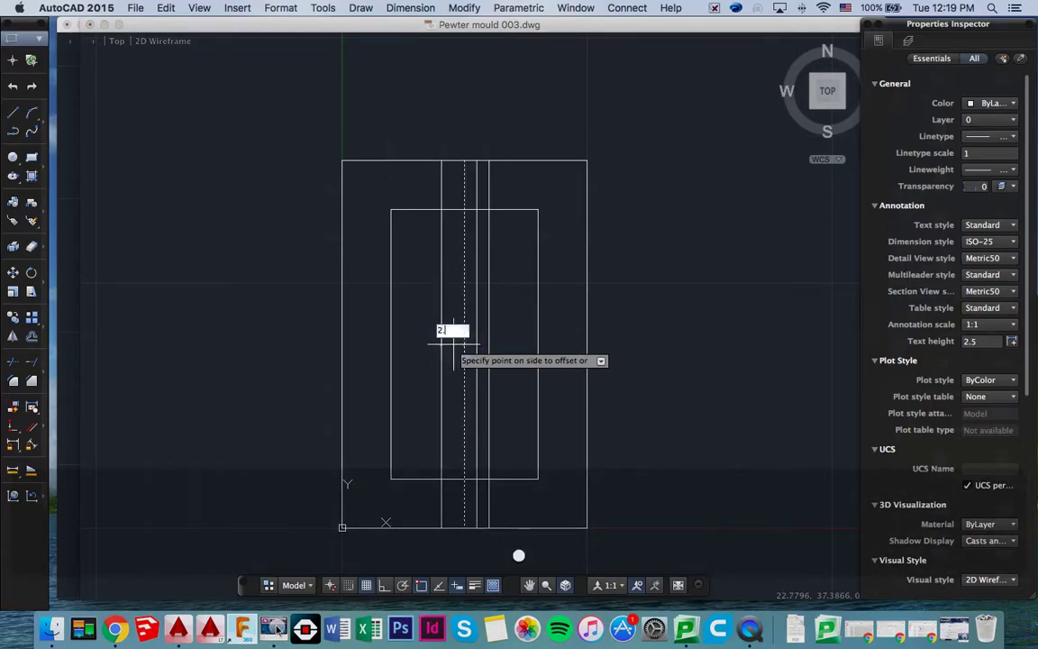
key(Return)
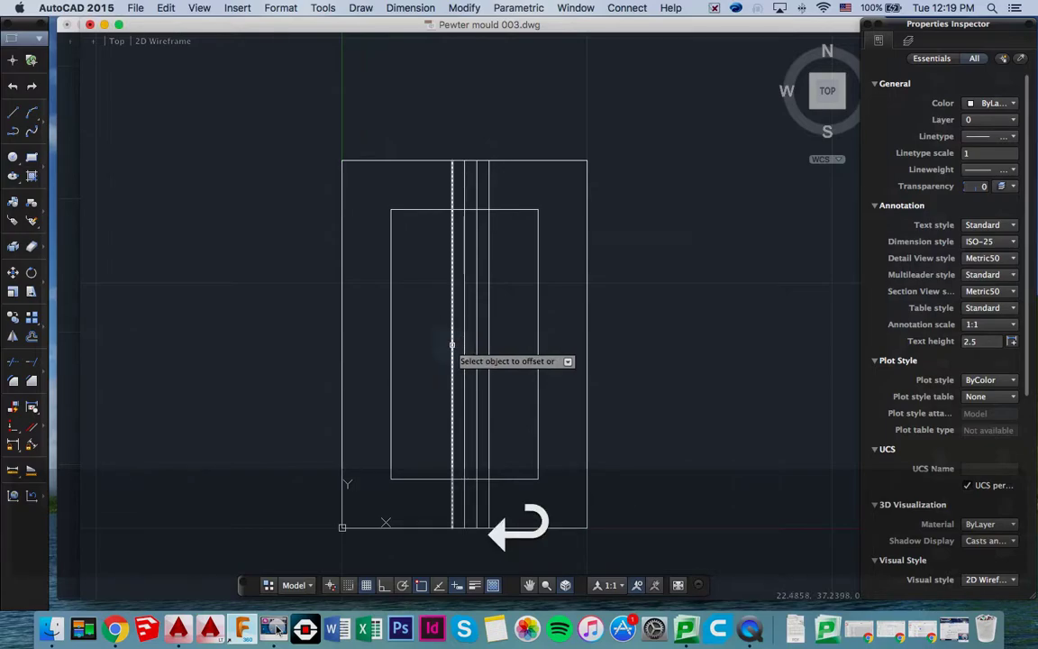
click(452, 343)
text(.5)
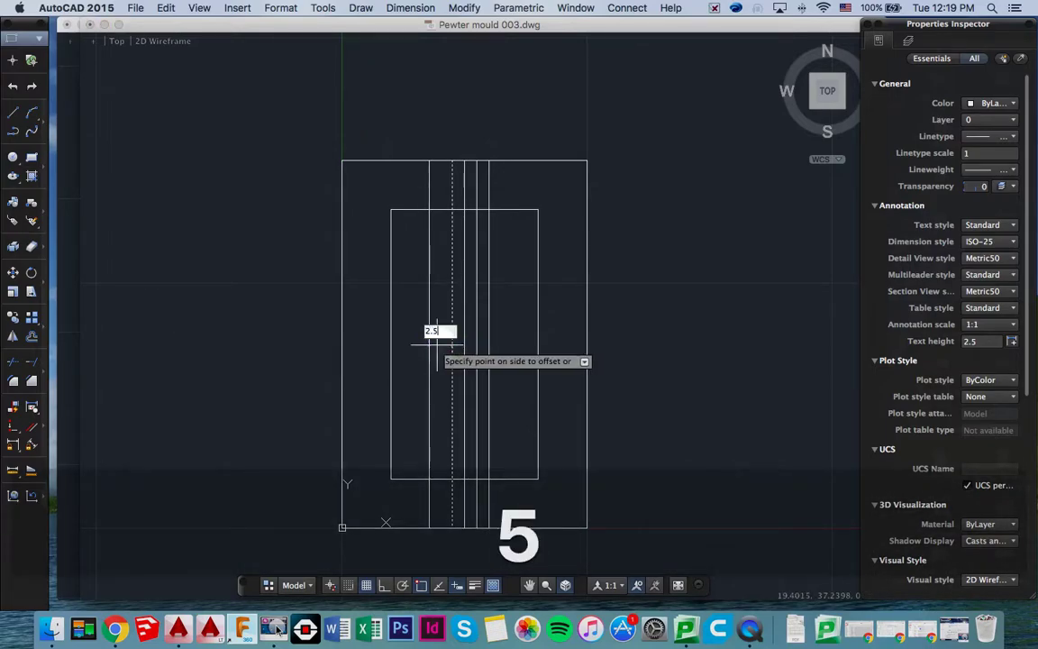
key(Return)
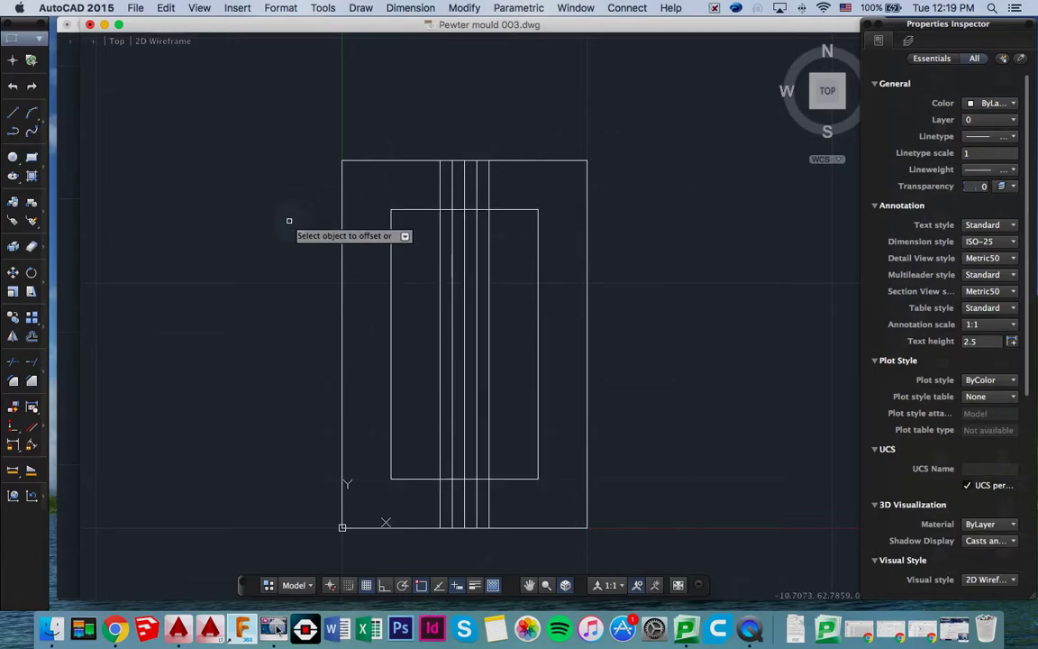
key(Escape)
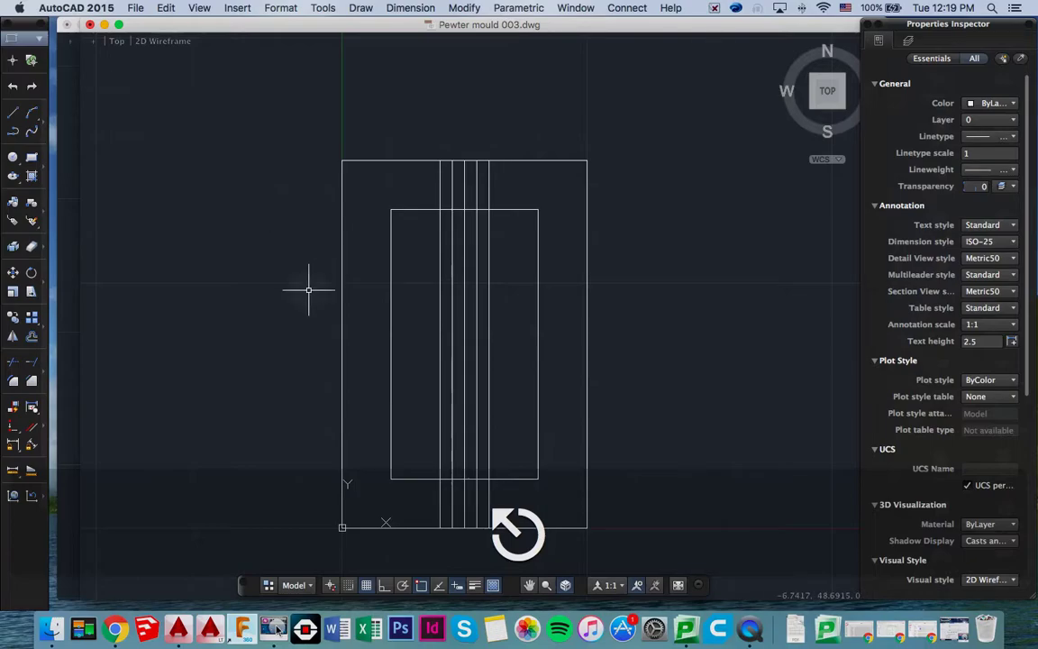
Draw a circle of radius 4 centred on the inner rectangle's top-left corner
text(c)
key(Return)
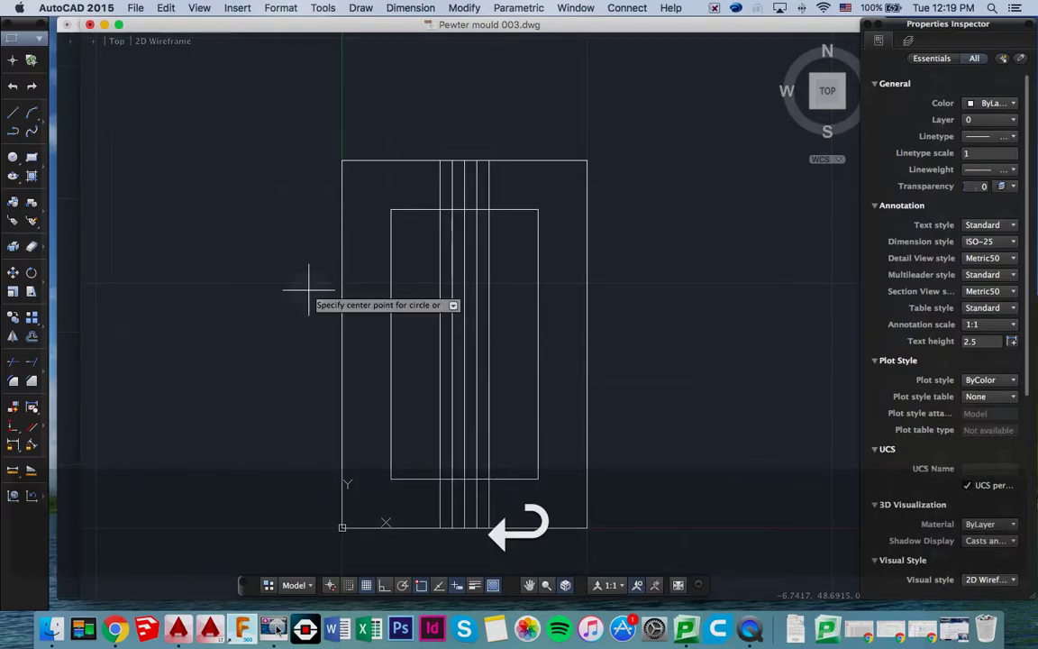
click(390, 210)
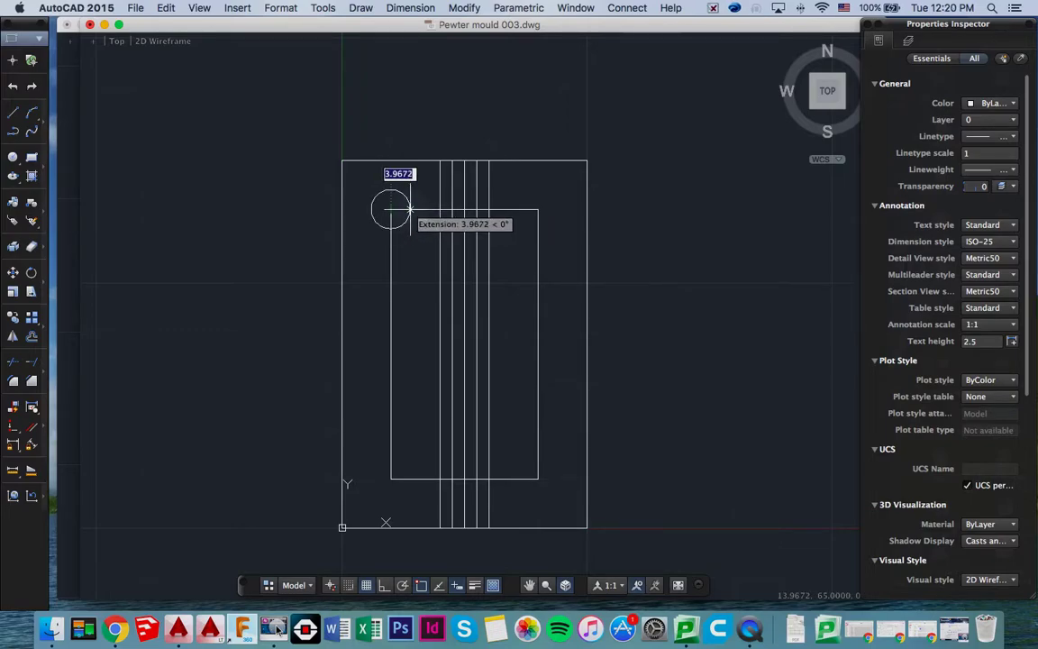
text(4)
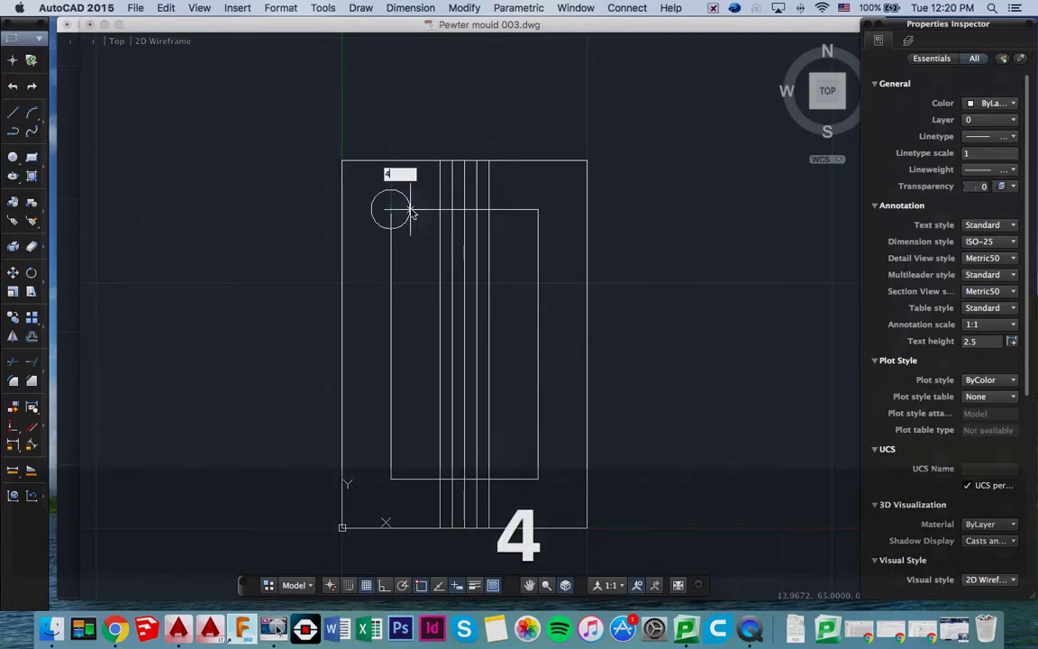
key(Return)
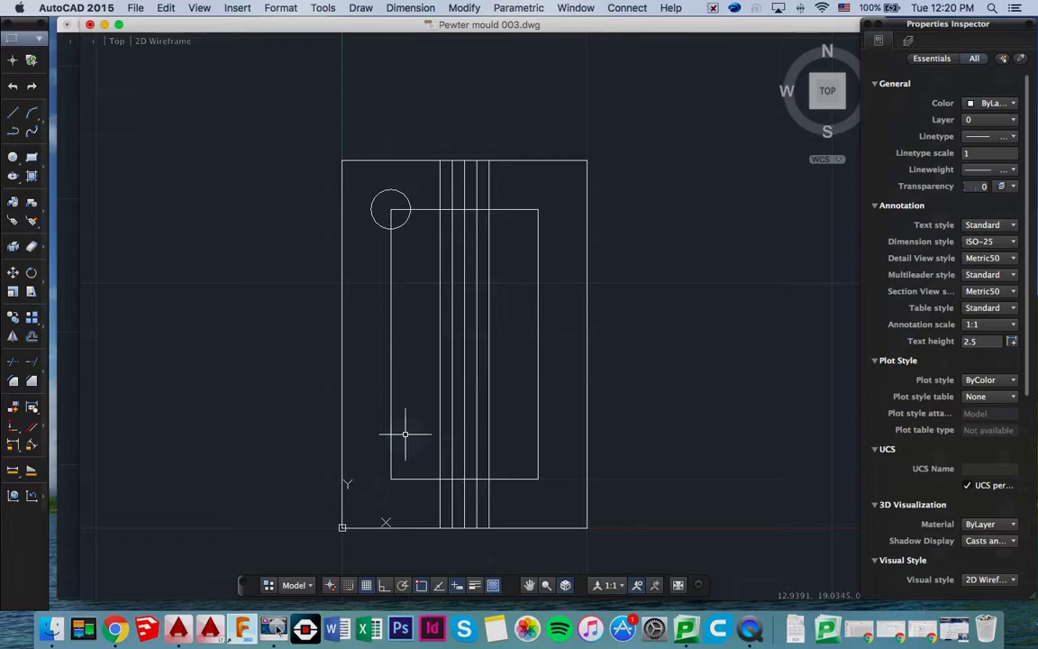
Draw a circle of radius 4 centred on the inner rectangle's bottom-left corner
text(c)
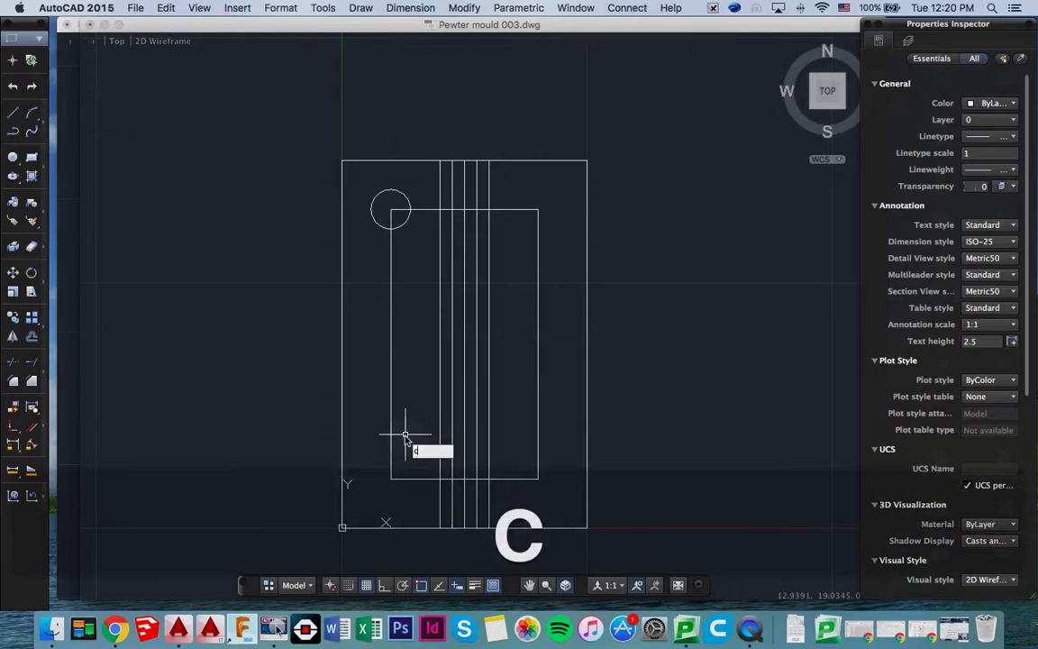
key(Return)
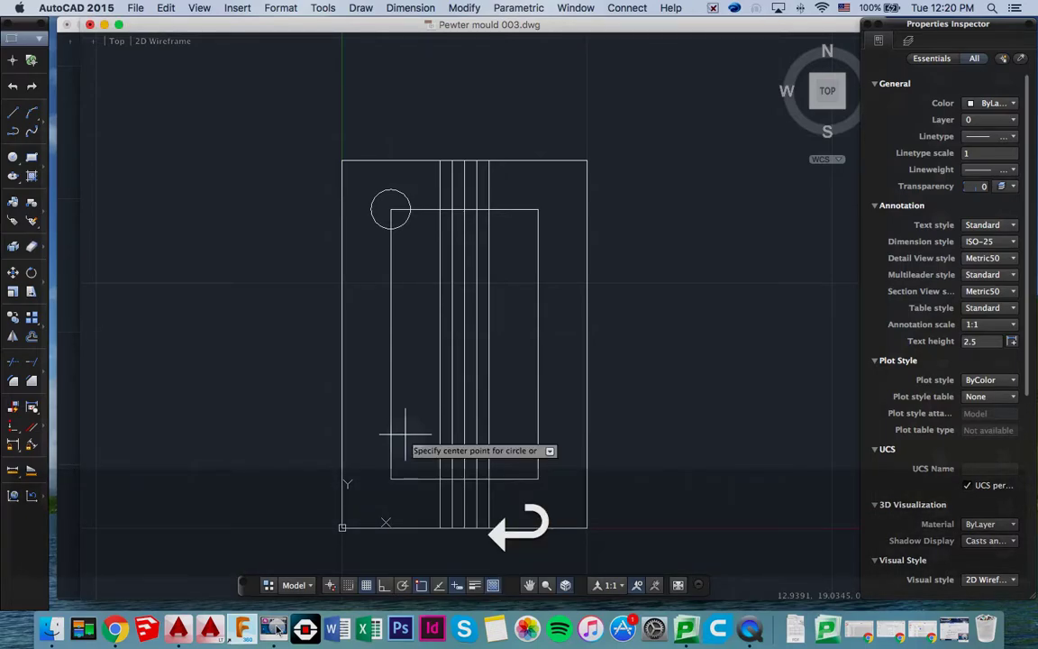
click(390, 478)
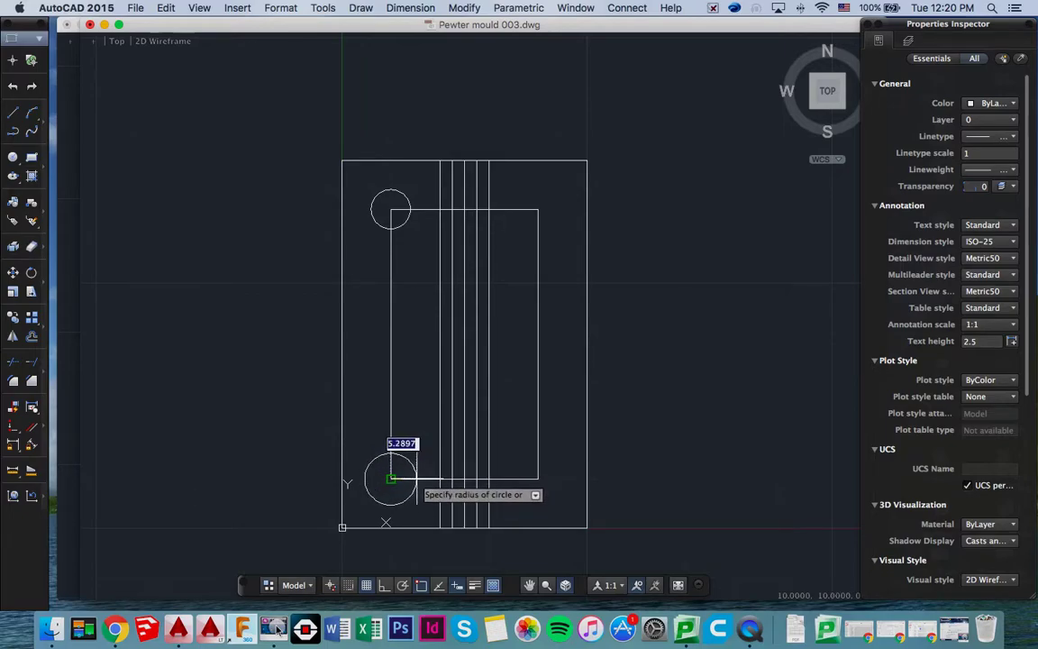
text(4)
key(Return)
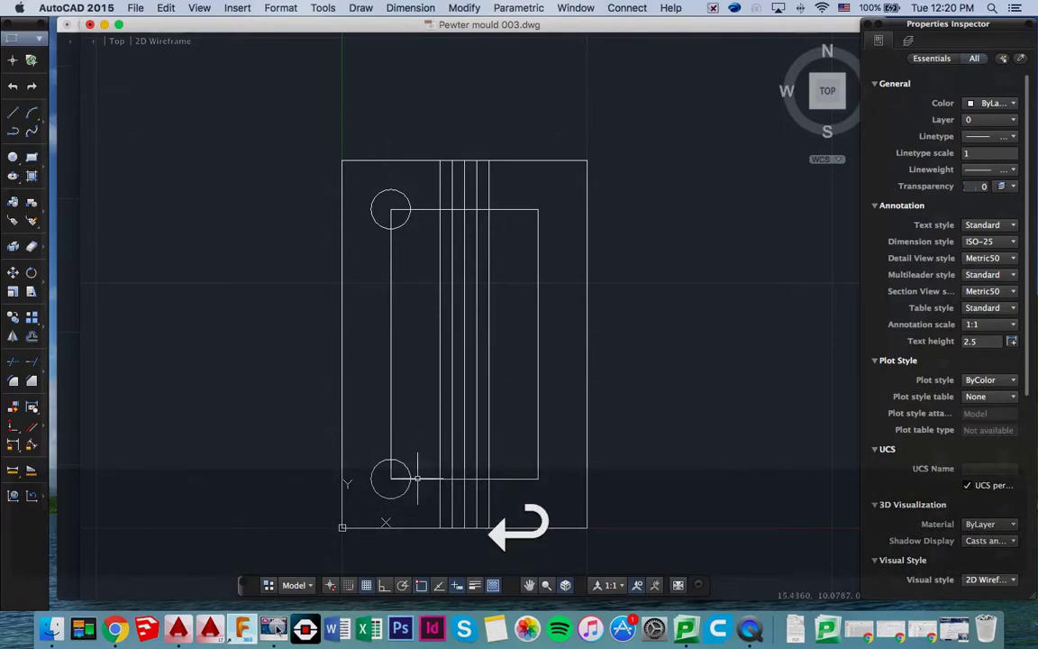
Draw a circle of radius 4 centred on the inner rectangle's bottom-right corner
key(Up)
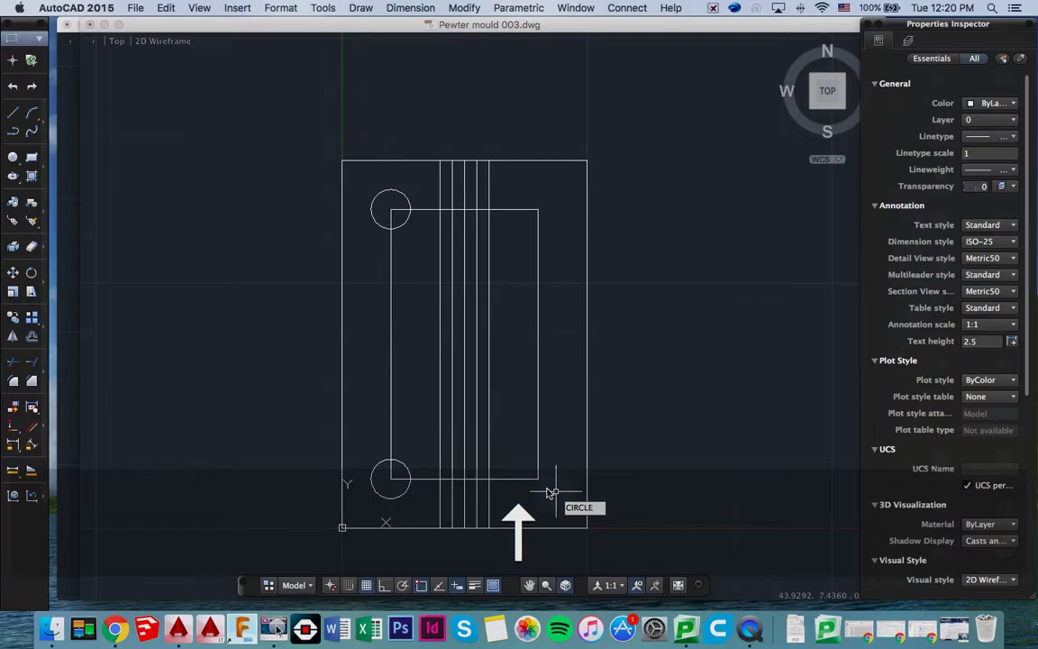
key(Return)
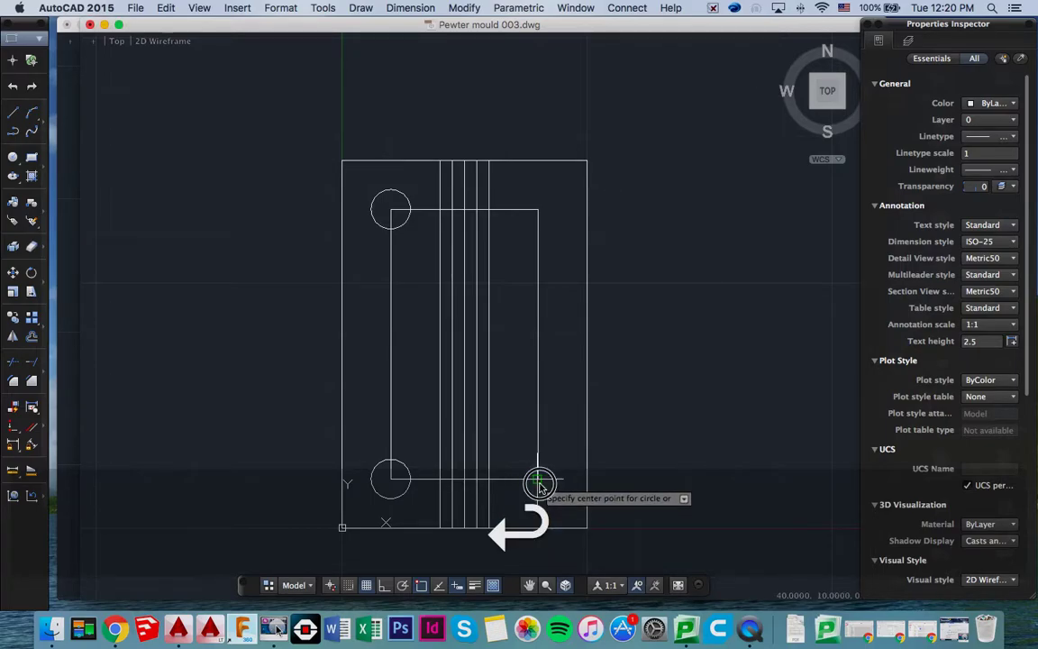
click(537, 479)
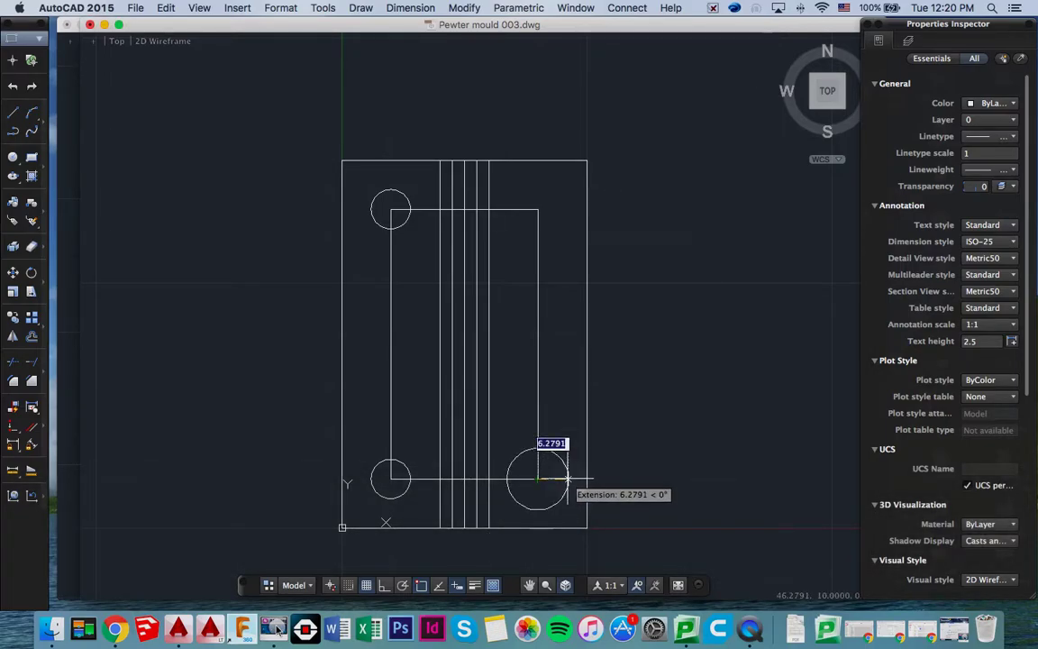
text(4)
key(Return)
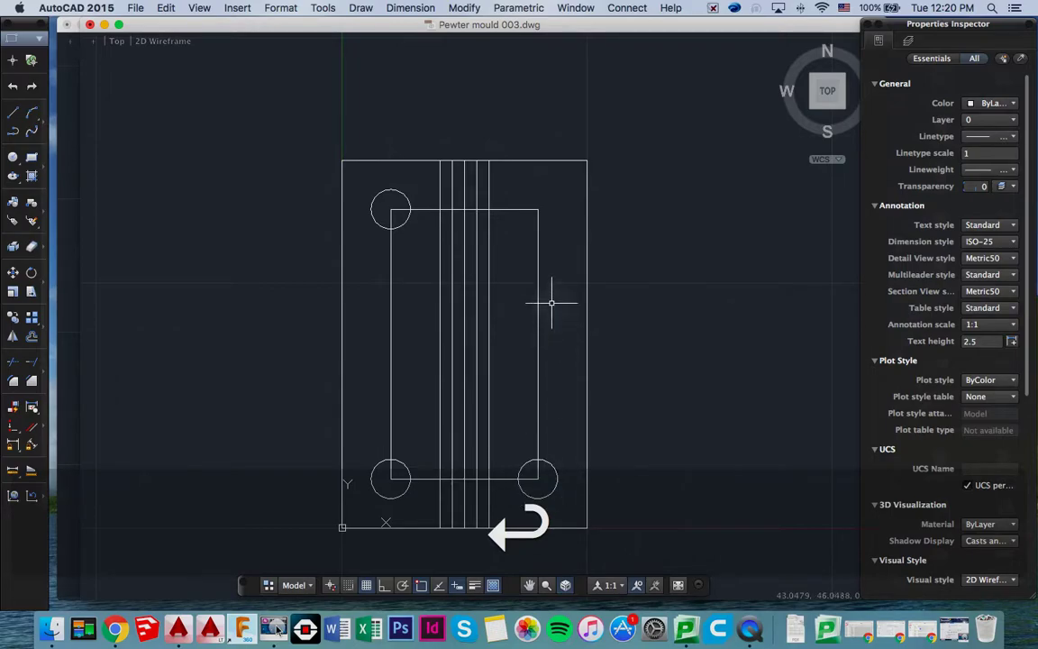
Draw a circle of radius 4 centred on the inner rectangle's top-right corner
key(Up)
key(Return)
click(539, 210)
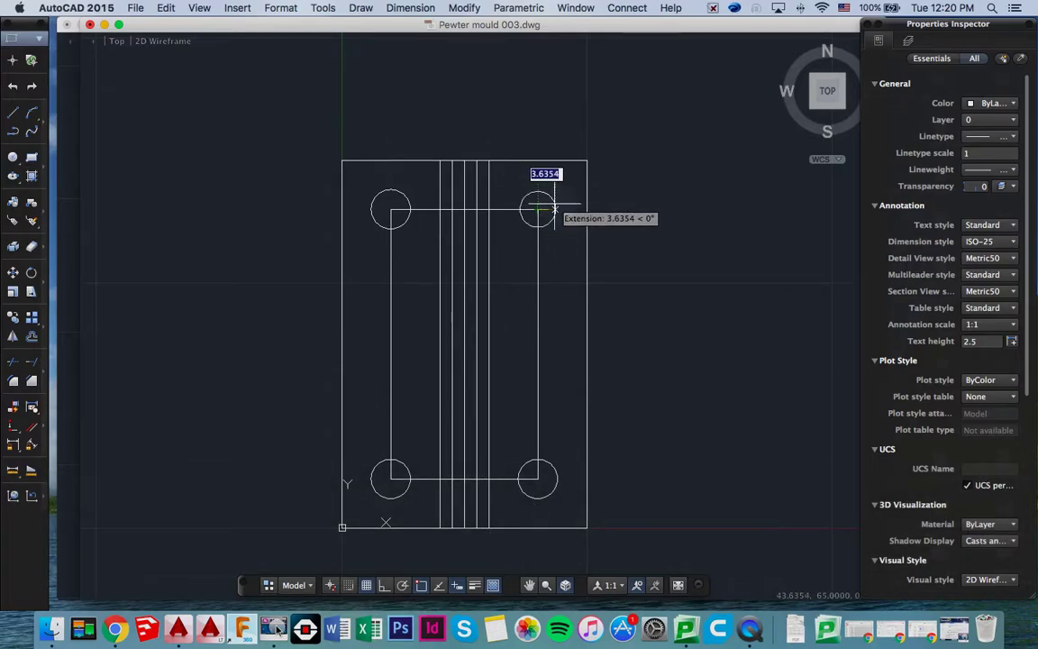
text(4)
key(Return)
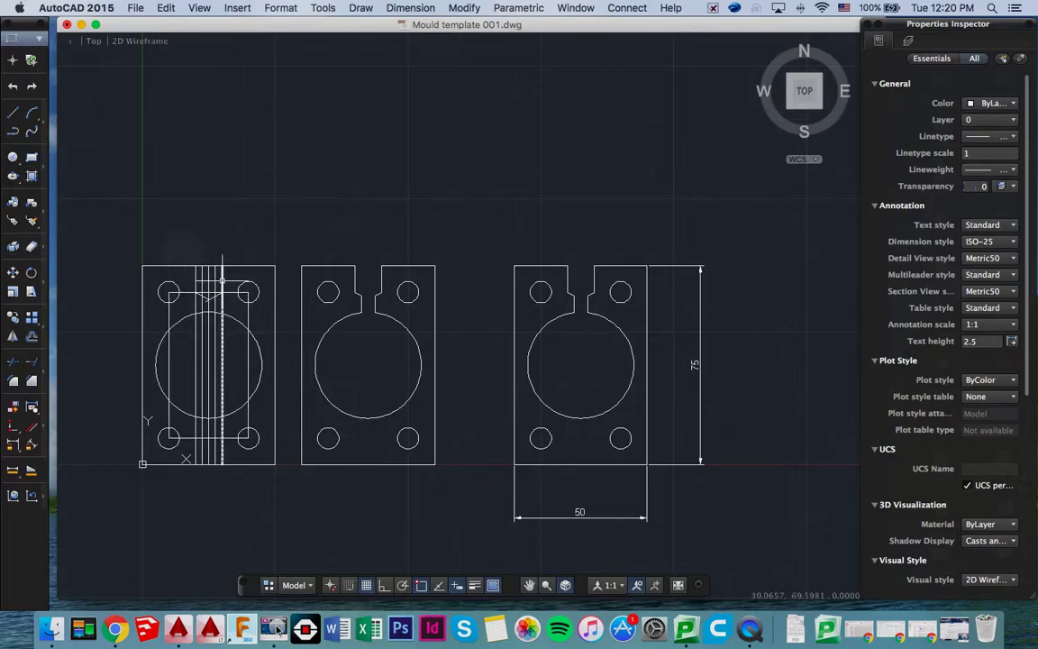
Return to the Pewter mould 003 drawing and draw a circle of radius 20 centred on the midpoint of the centre line
drag(176, 29, 186, 77)
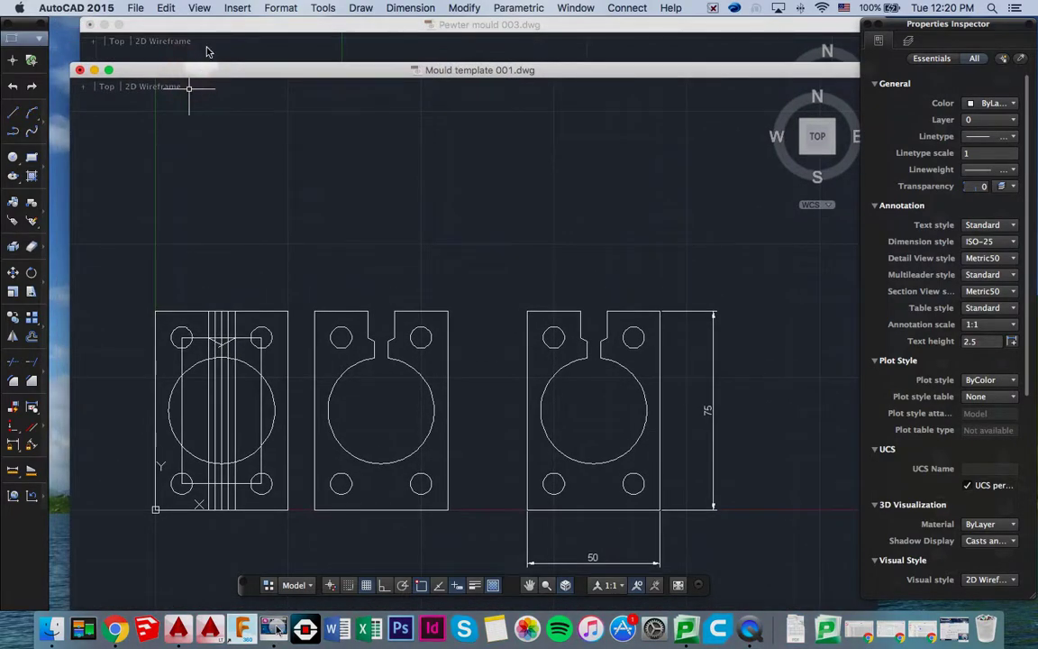
click(209, 24)
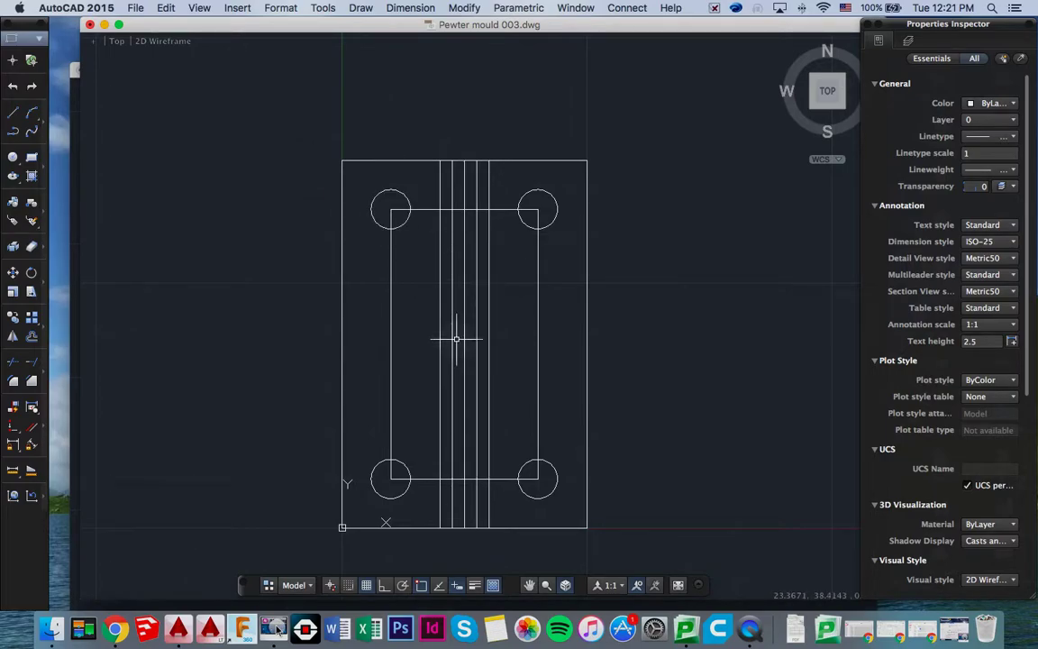
text(c)
key(Return)
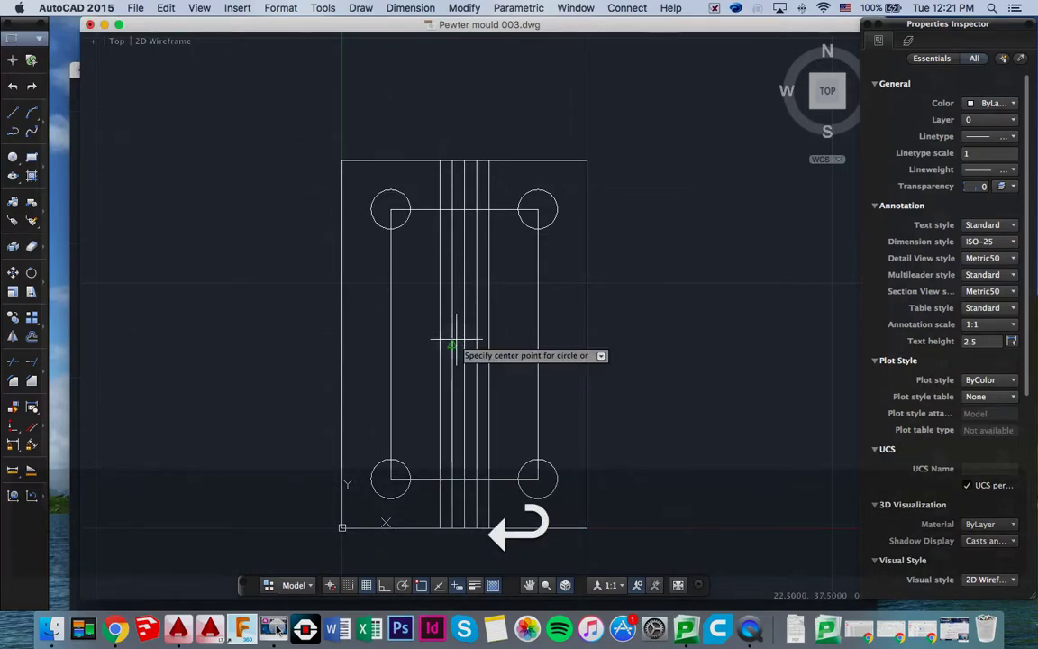
click(464, 344)
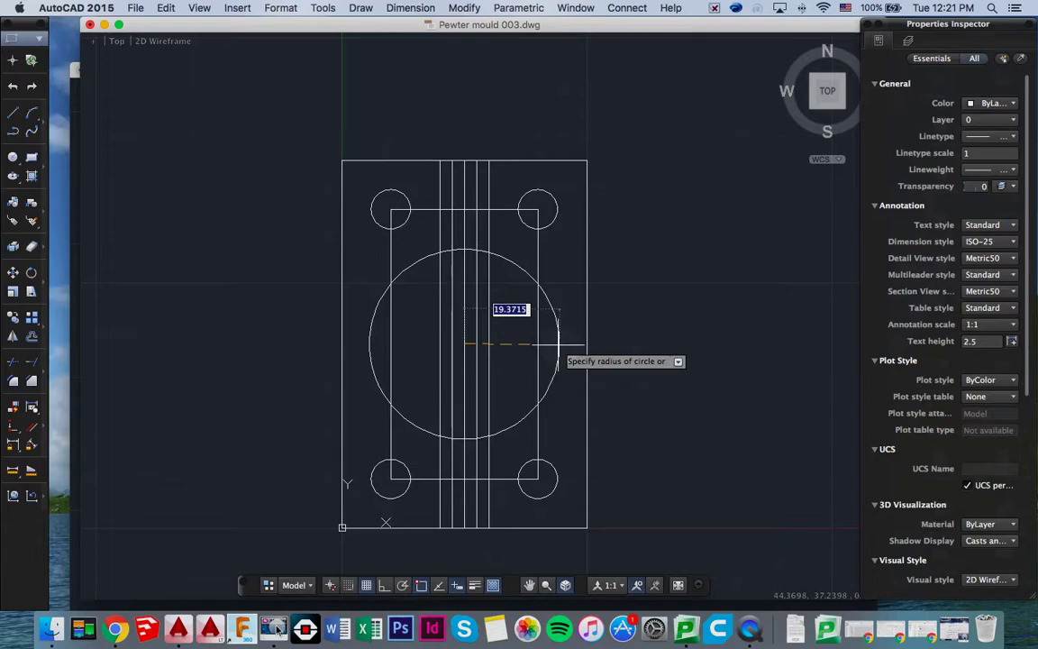
text(20)
key(Return)
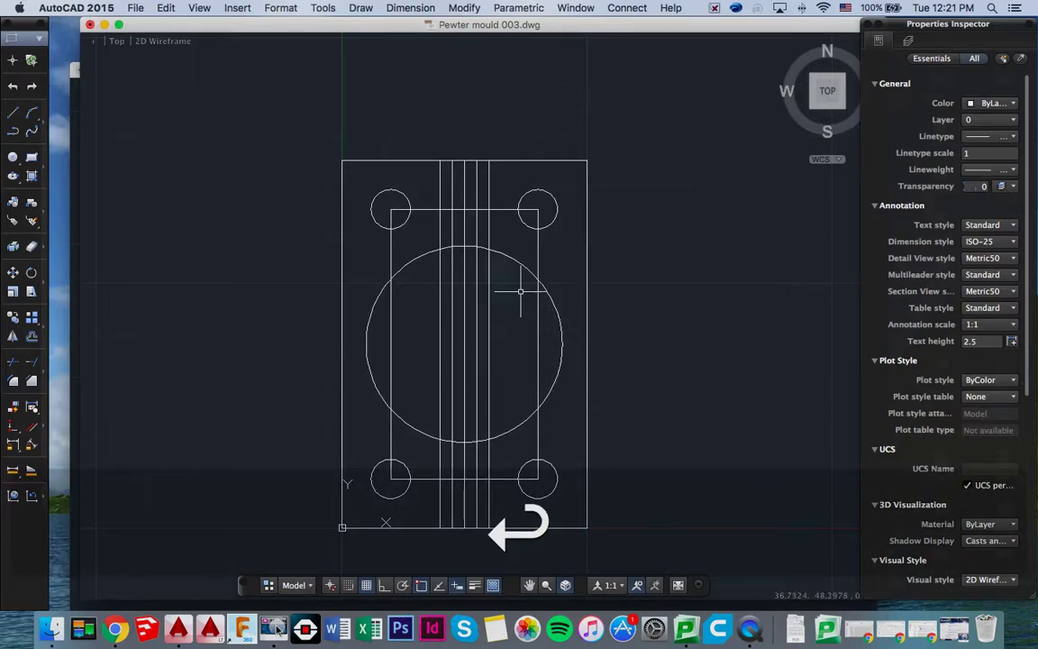
Draw a line 7 long, sloping 30° downward toward the centre line, from where the outer-left parallel line crosses the inner rectangle's top edge
scroll(469, 218, up, 5)
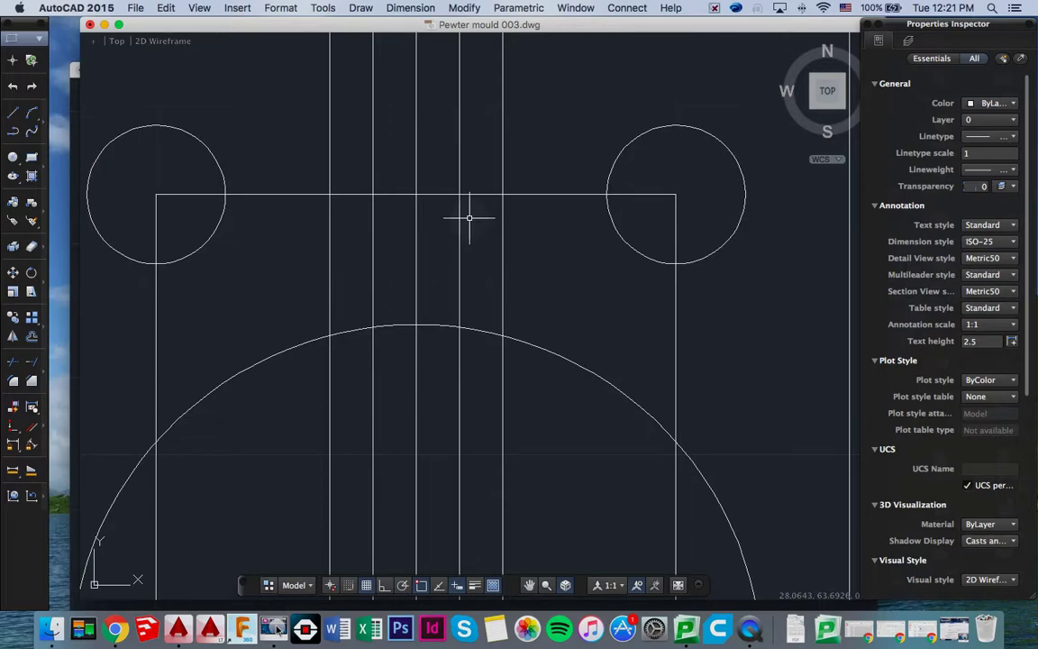
text(l)
key(Return)
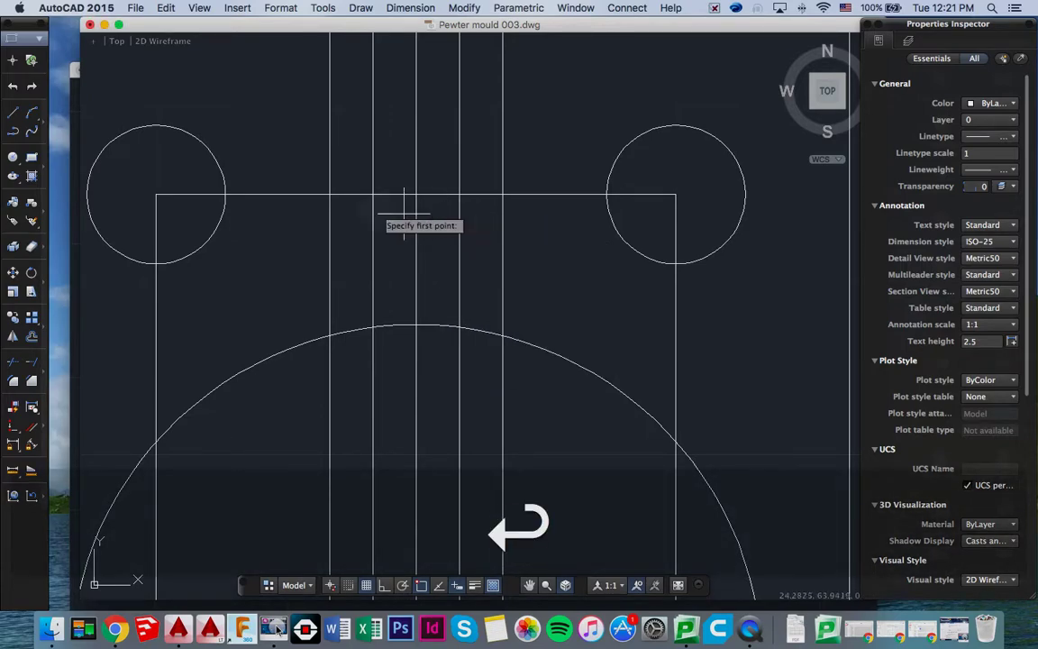
click(330, 195)
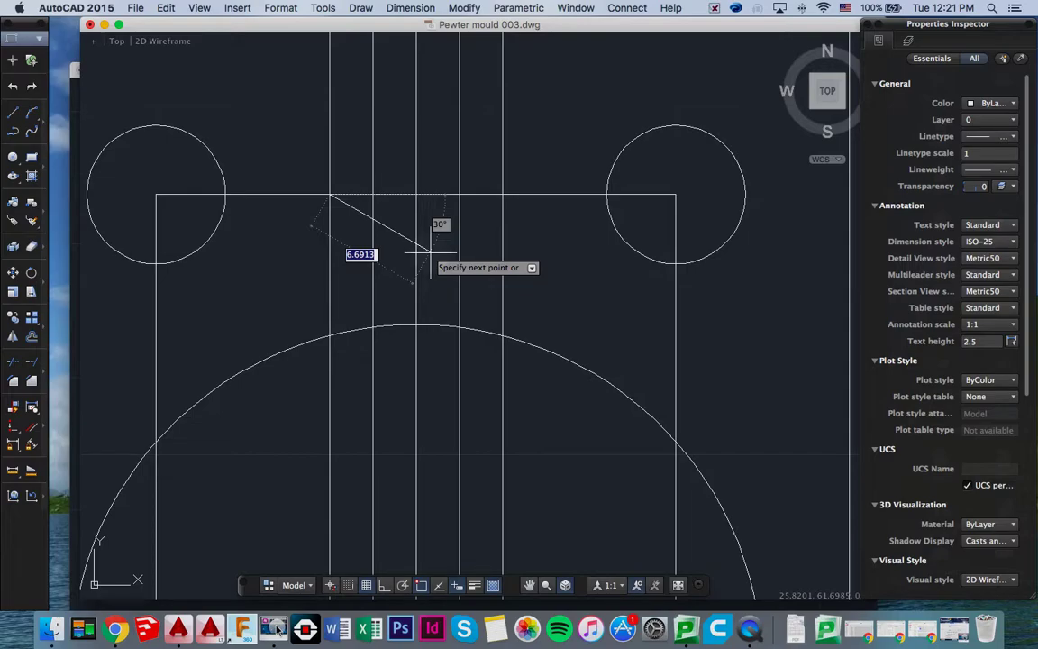
text(7)
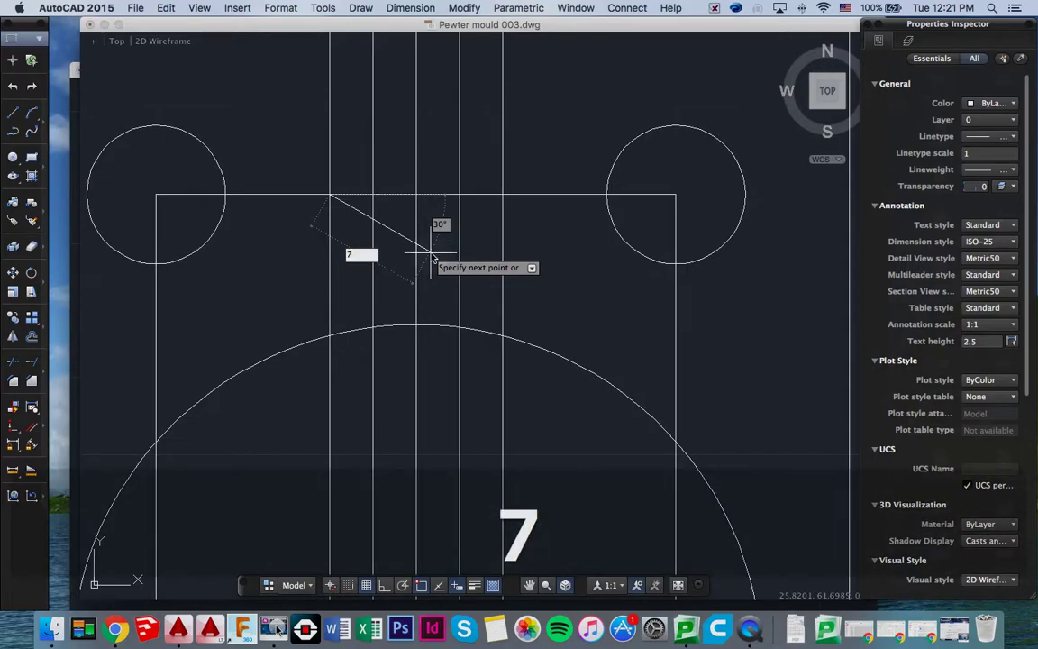
key(Tab)
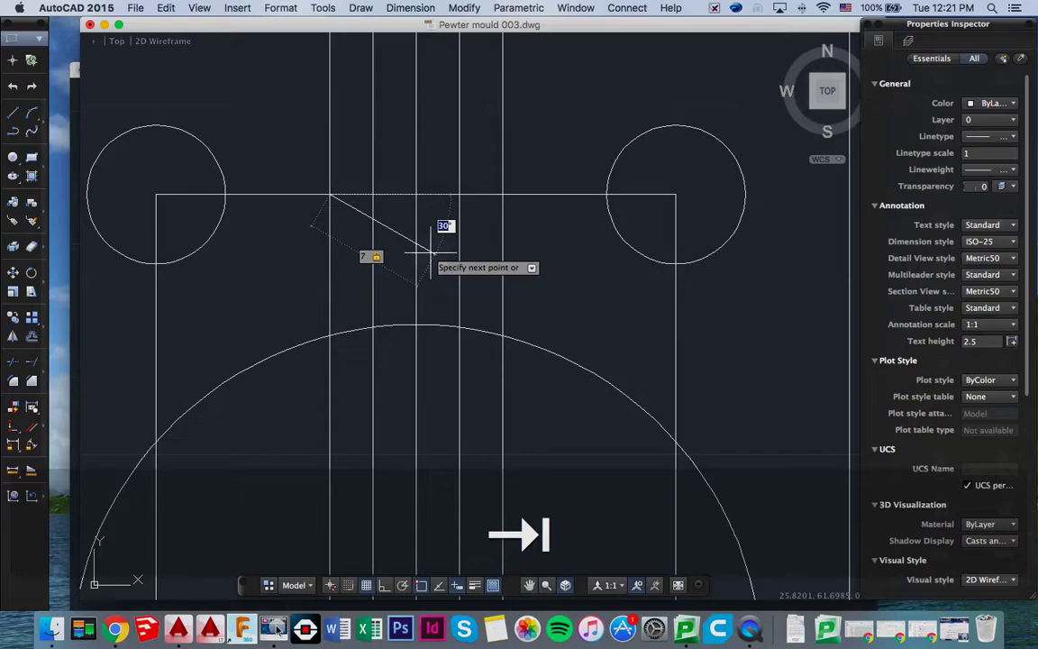
text(30)
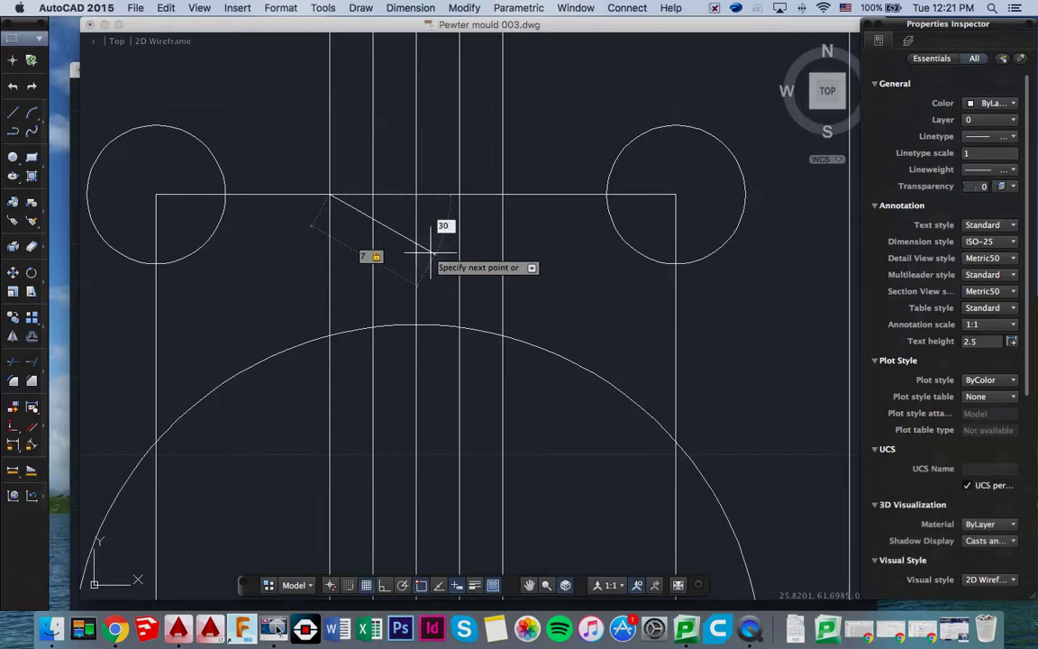
key(Return)
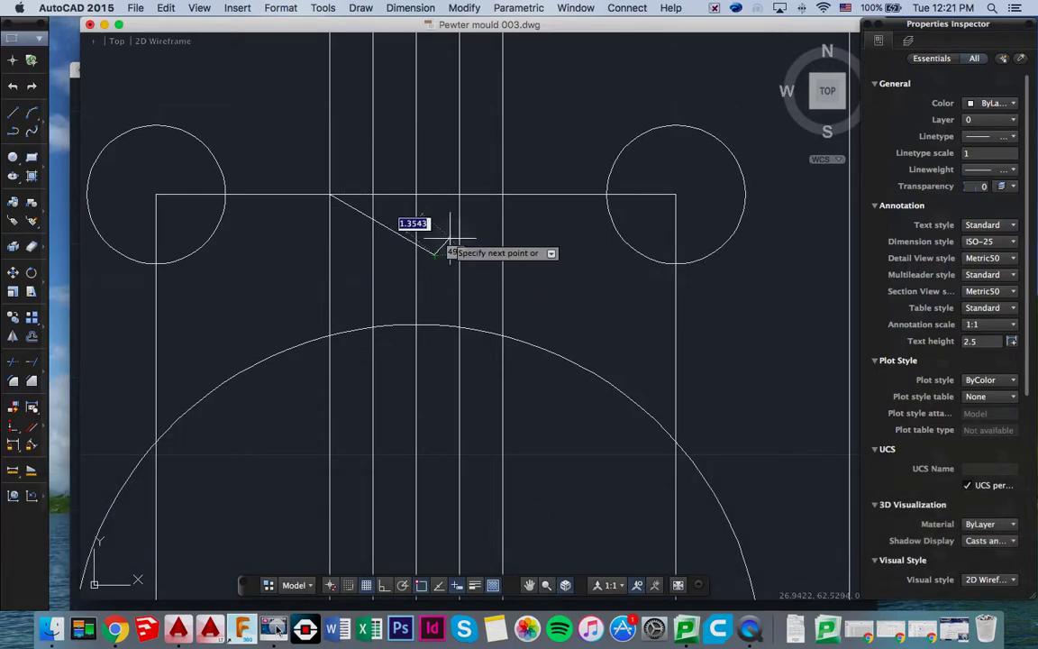
key(Escape)
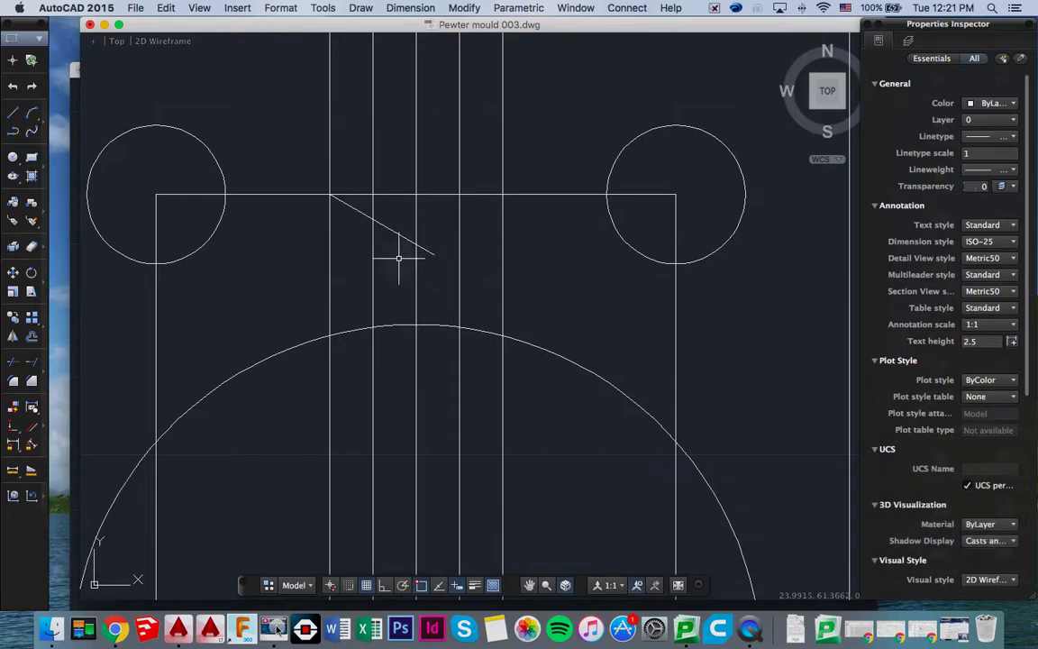
Draw a line from where the sloped line crosses the centre line to where the outer-right parallel line meets the inner rectangle's top edge
text(l)
key(Return)
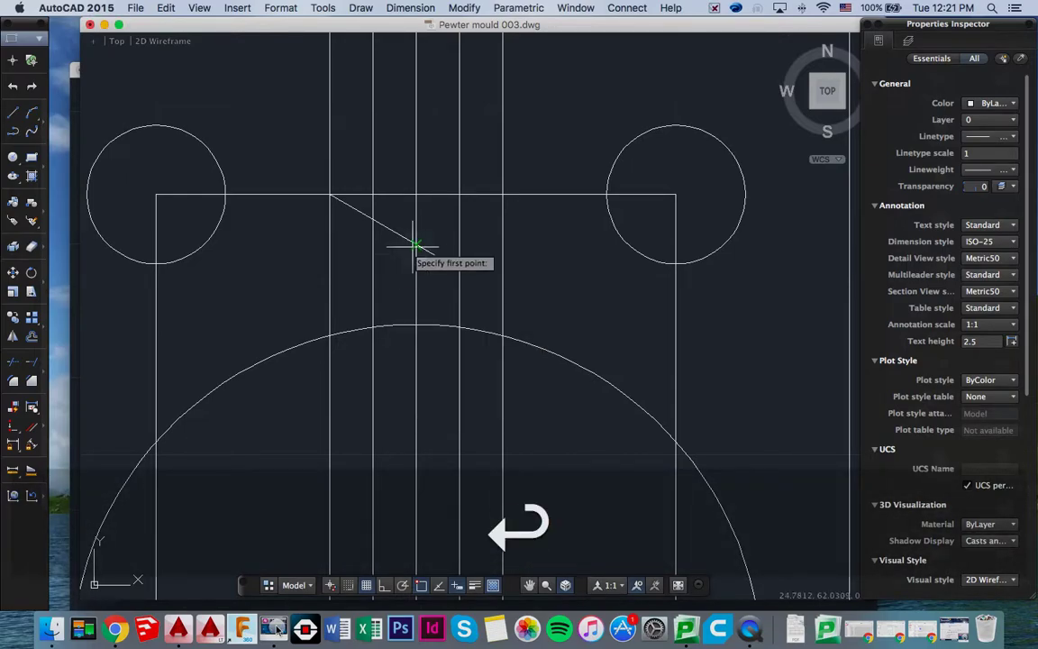
click(417, 242)
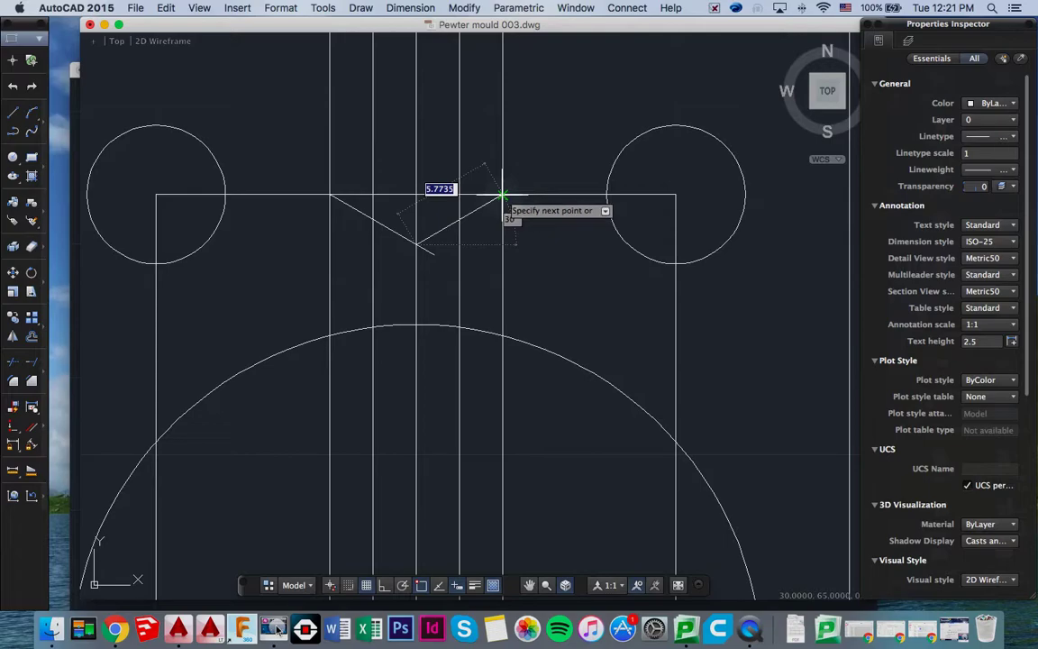
click(502, 194)
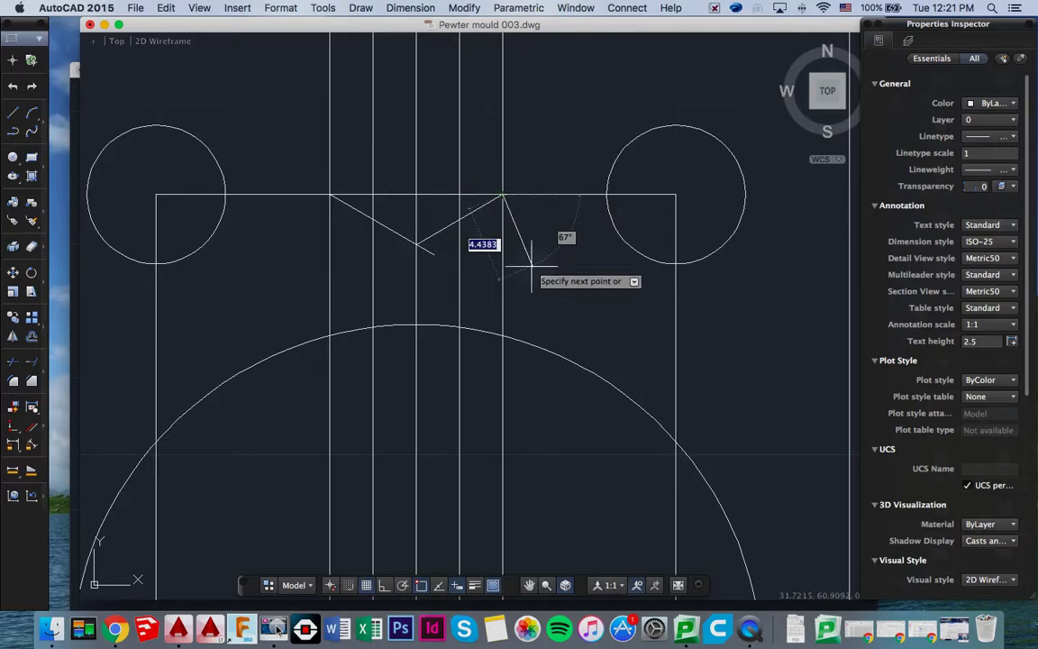
key(super+z)
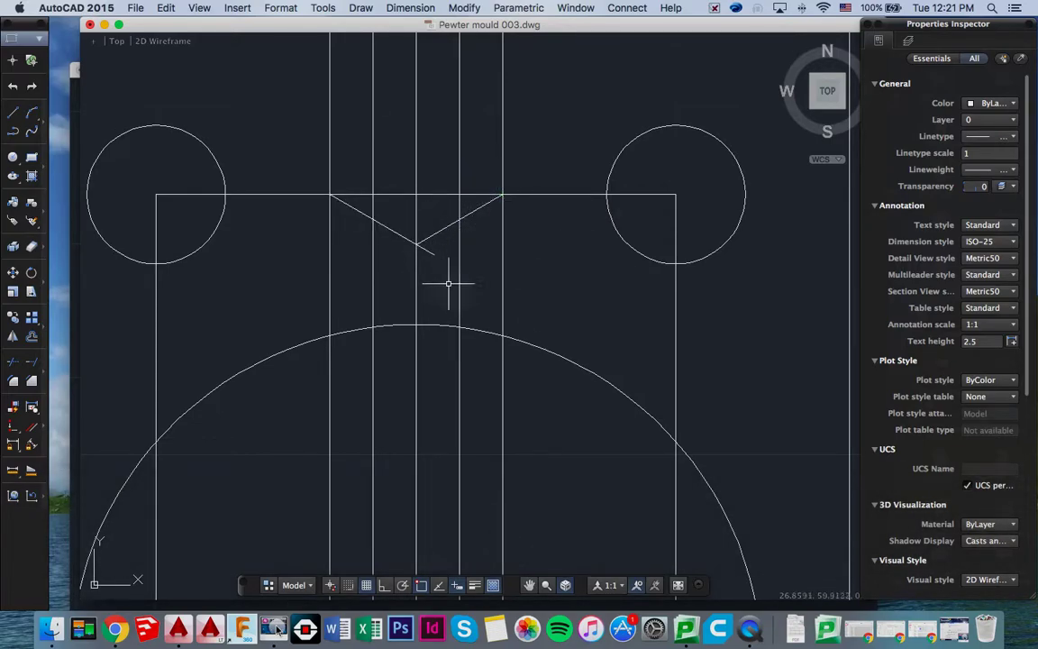
Save the drawing with the whole mould template in view
scroll(436, 306, down, 5)
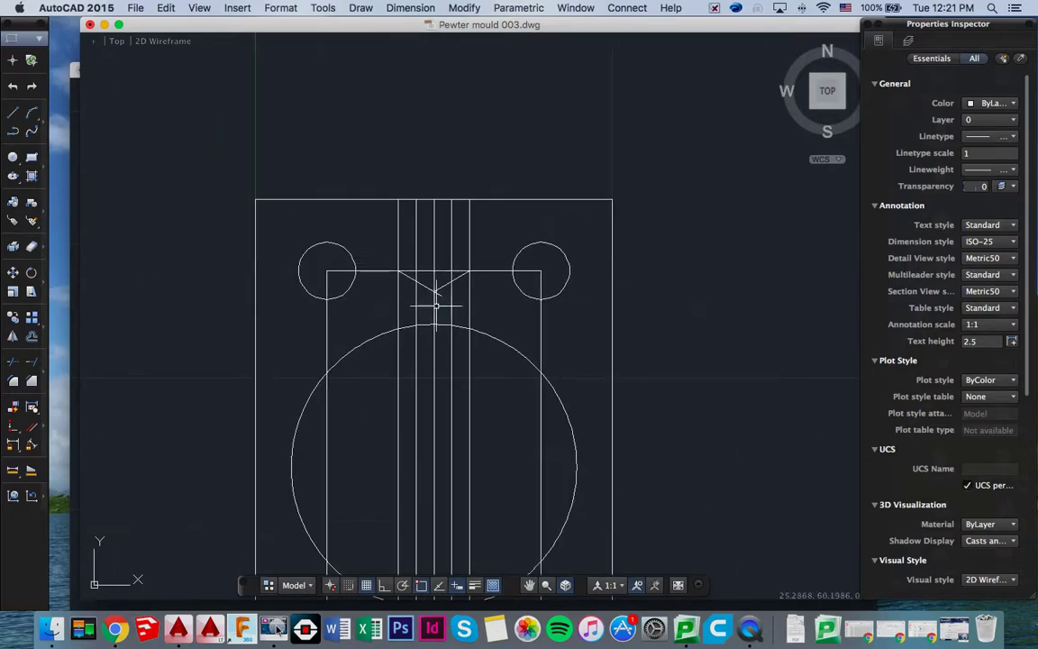
scroll(436, 306, down, 5)
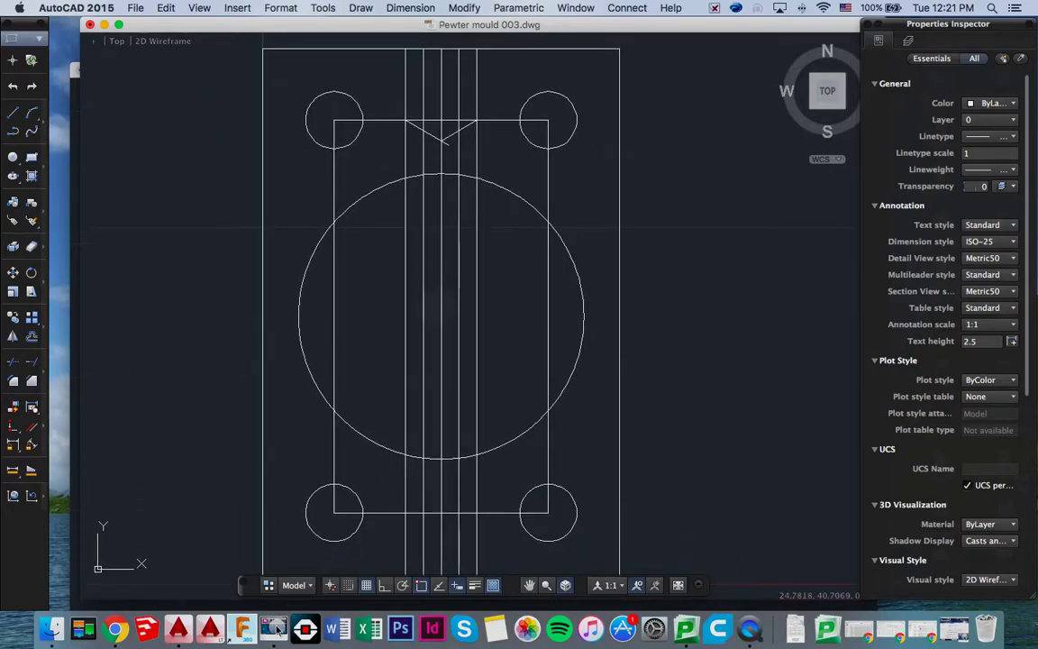
scroll(437, 307, up, 2)
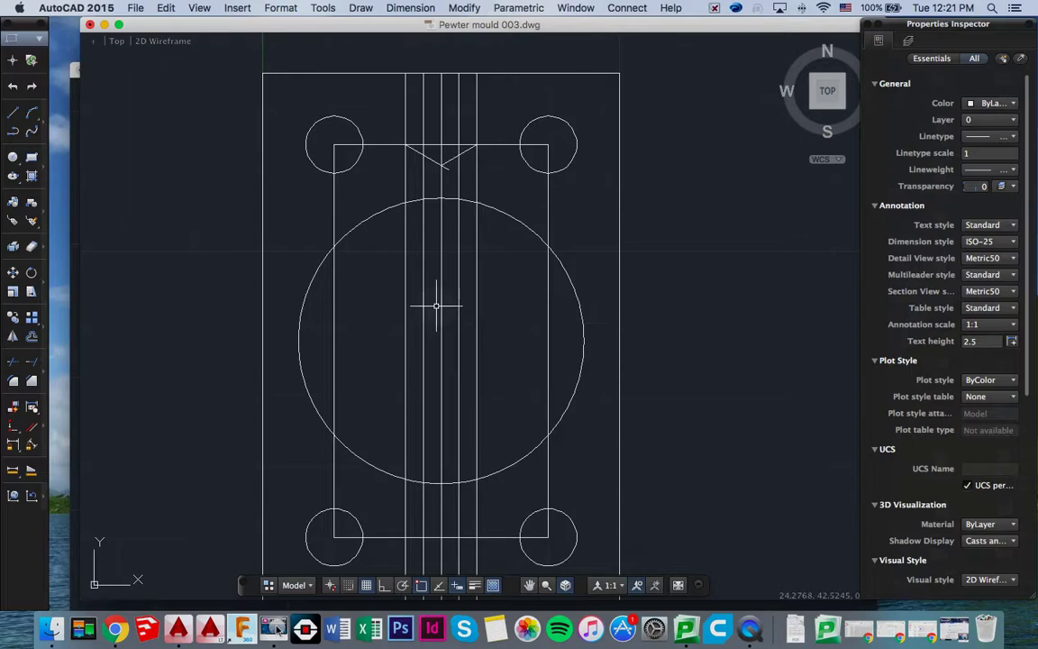
scroll(436, 307, down, 2)
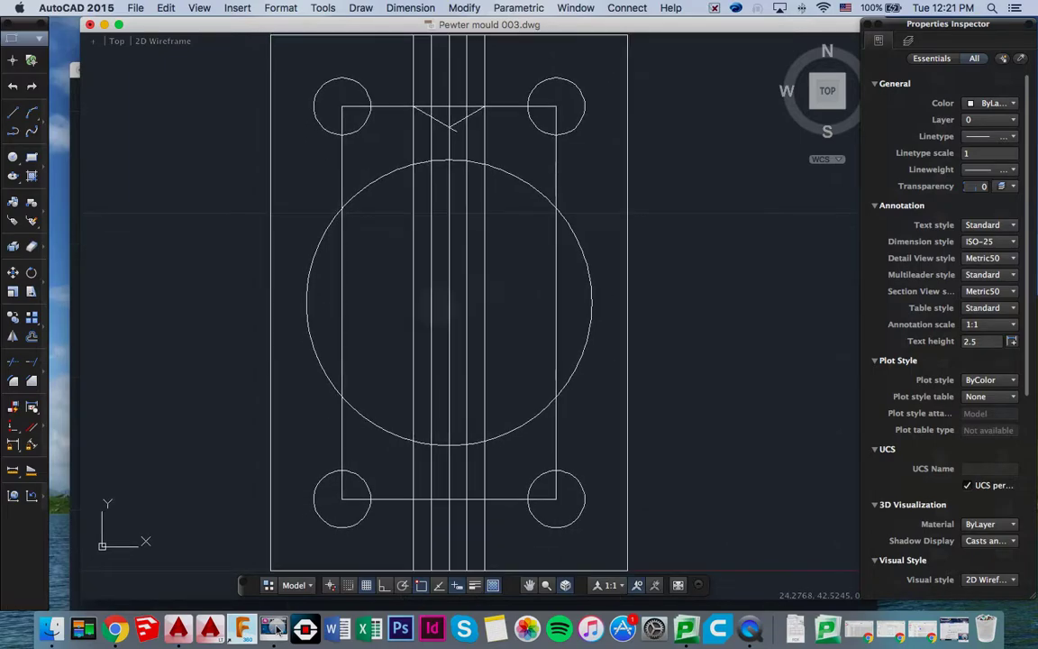
scroll(437, 307, down, 3)
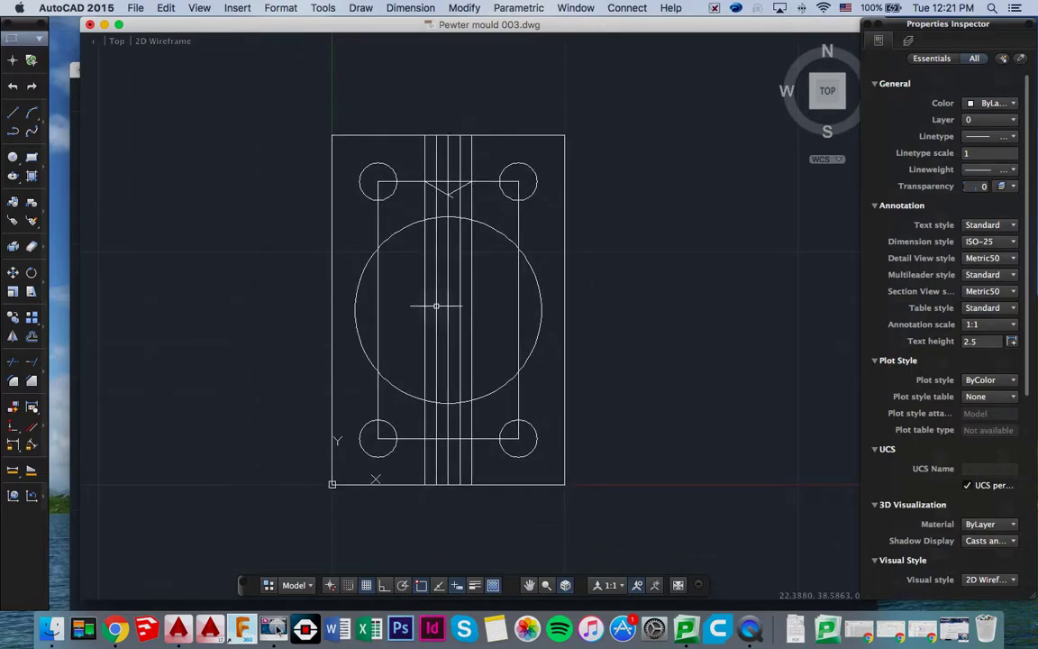
key(super+s)
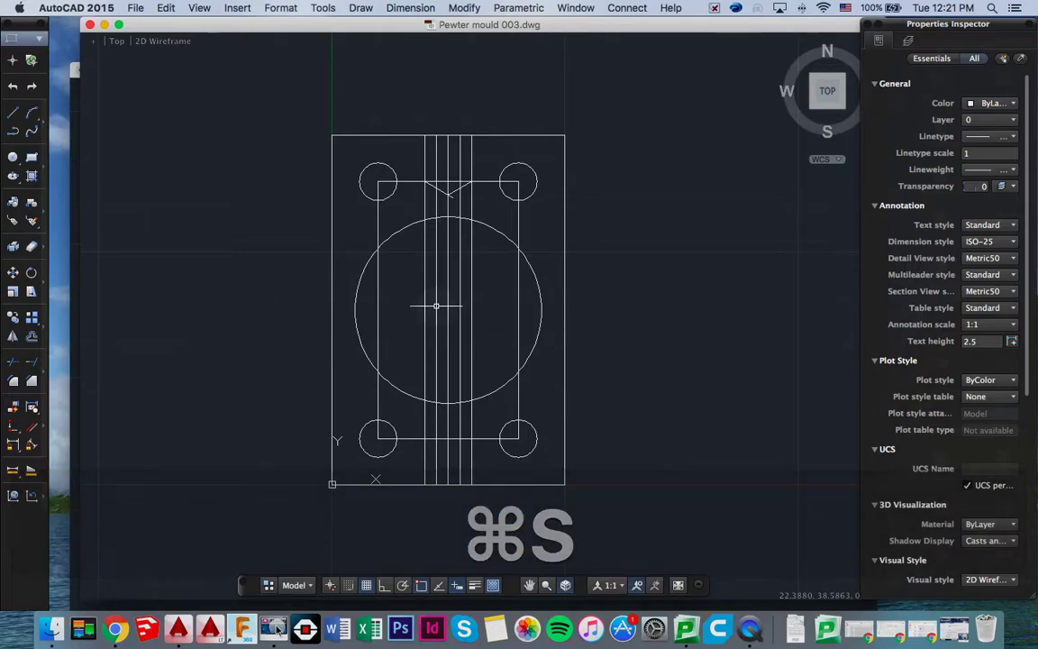
Copy the whole mould template and paste the duplicate to the right of the original on the same baseline, with grid snap on
click(305, 106)
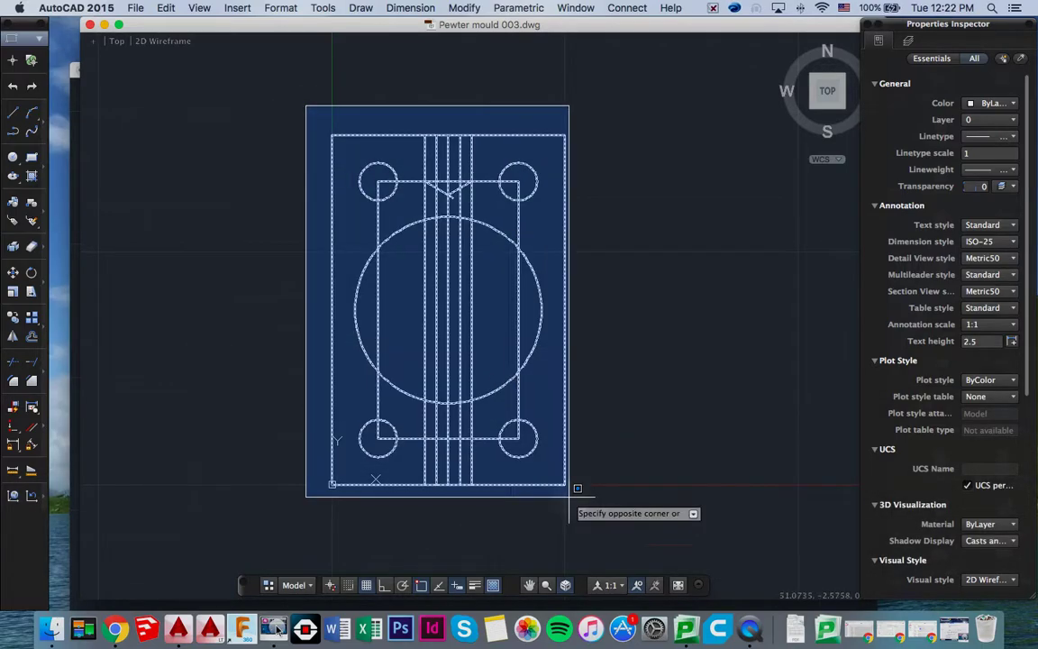
click(604, 521)
key(super+c)
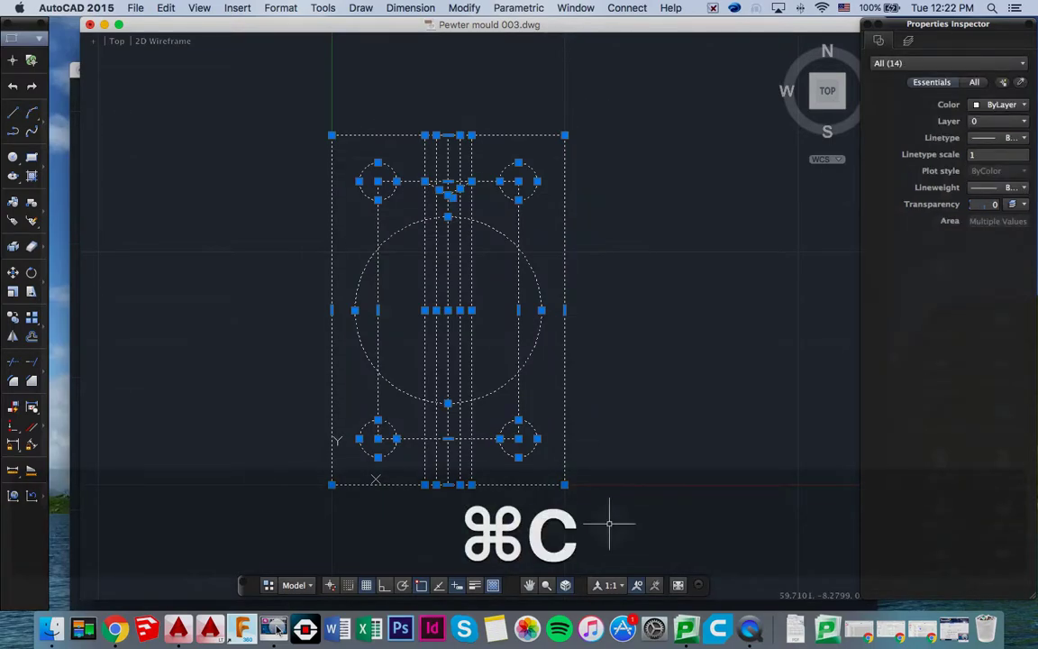
key(super+v)
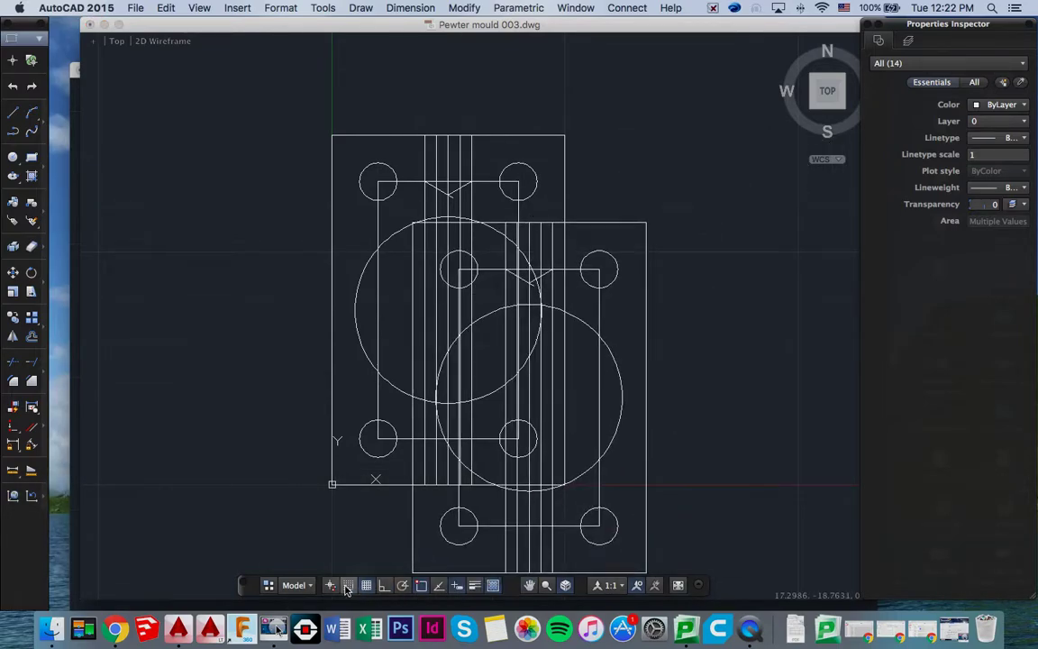
click(611, 484)
scroll(614, 475, right, 2)
scroll(705, 503, right, 5)
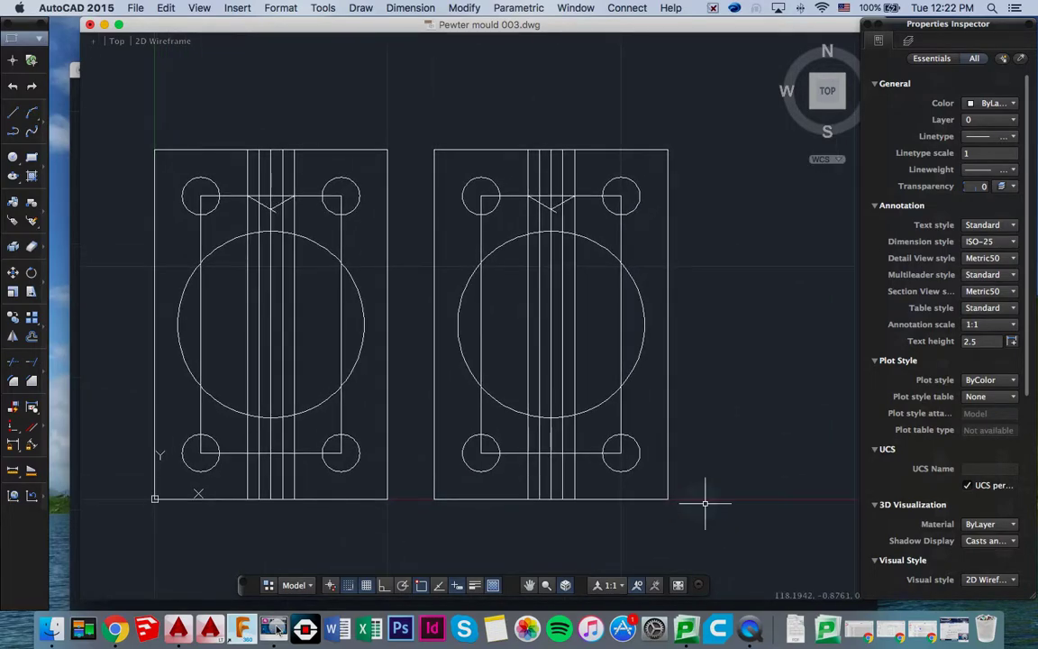
key(super+z)
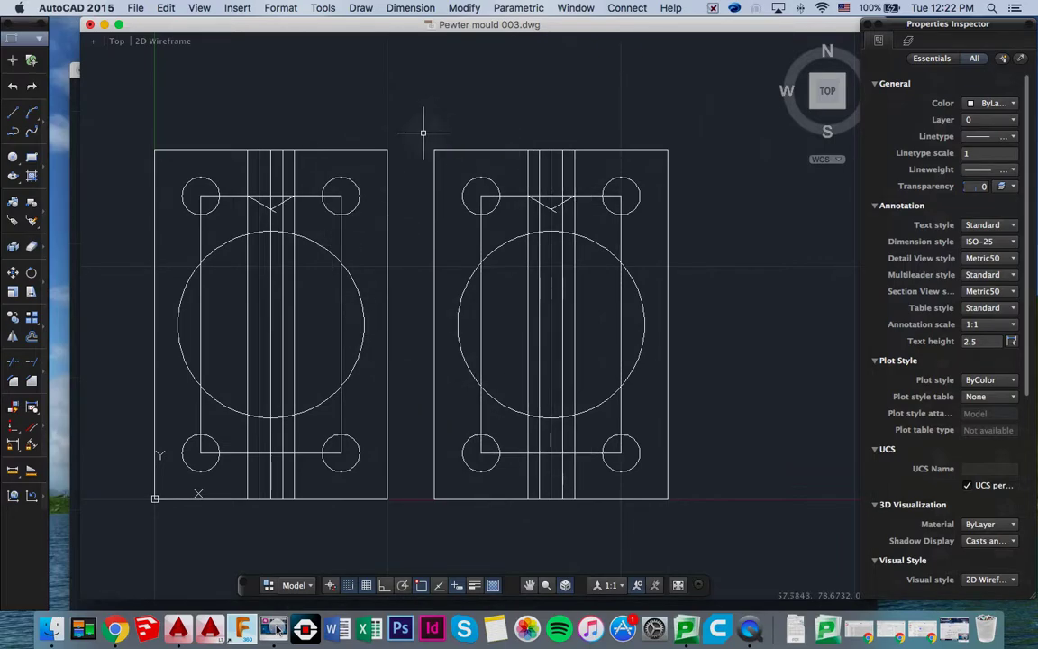
Using the whole duplicate as cutting edges, trim the V's overshoot and its two segments between the inner parallel lines
text(TRIM)
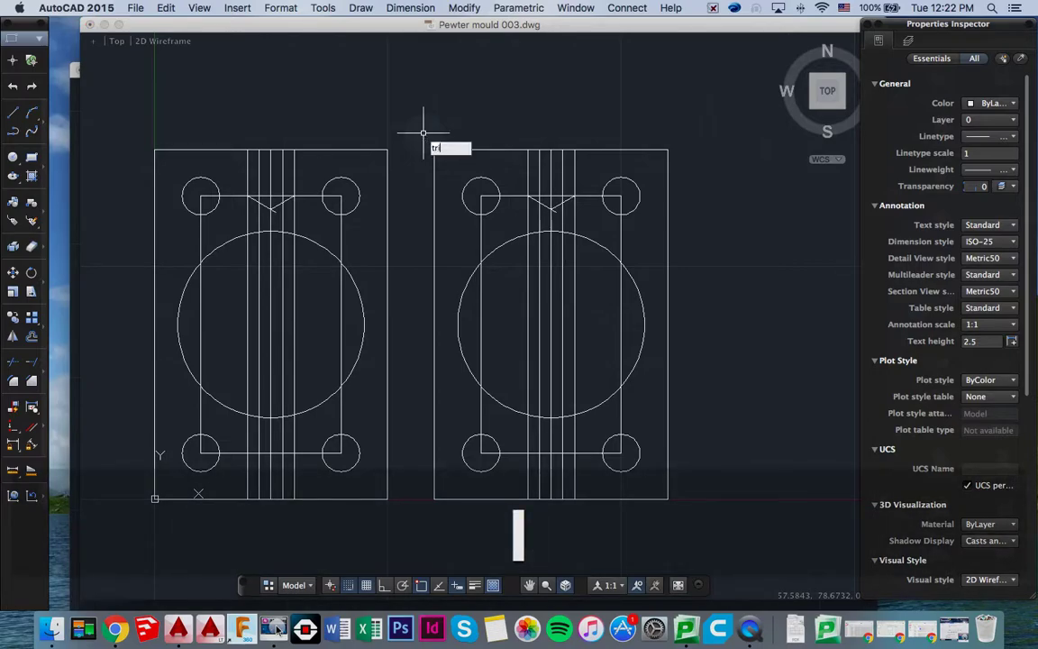
key(Return)
click(423, 133)
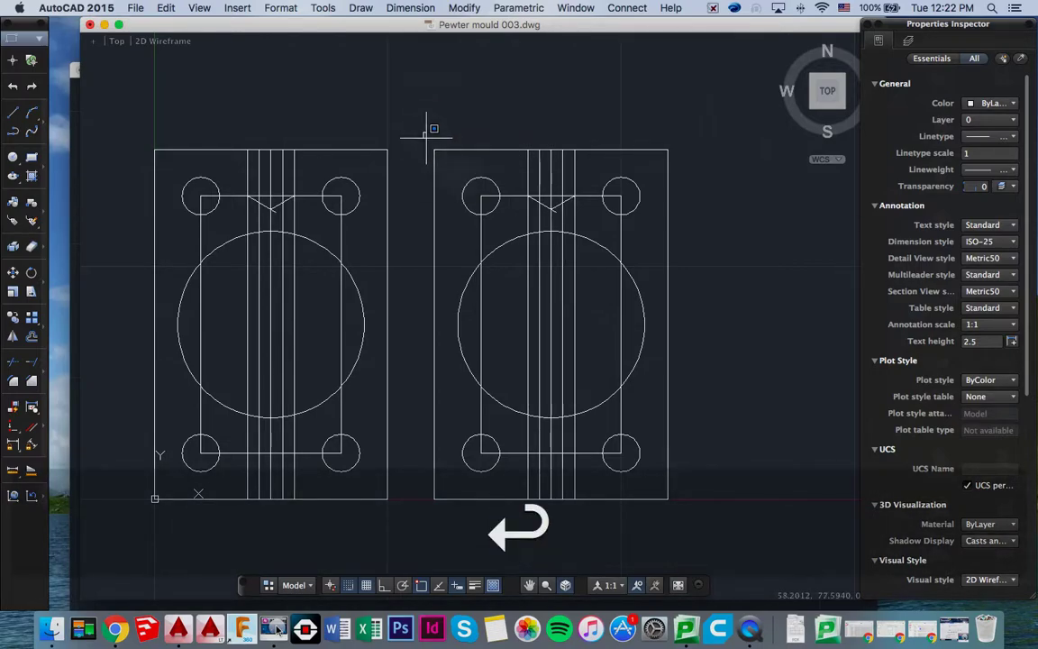
click(693, 523)
key(Return)
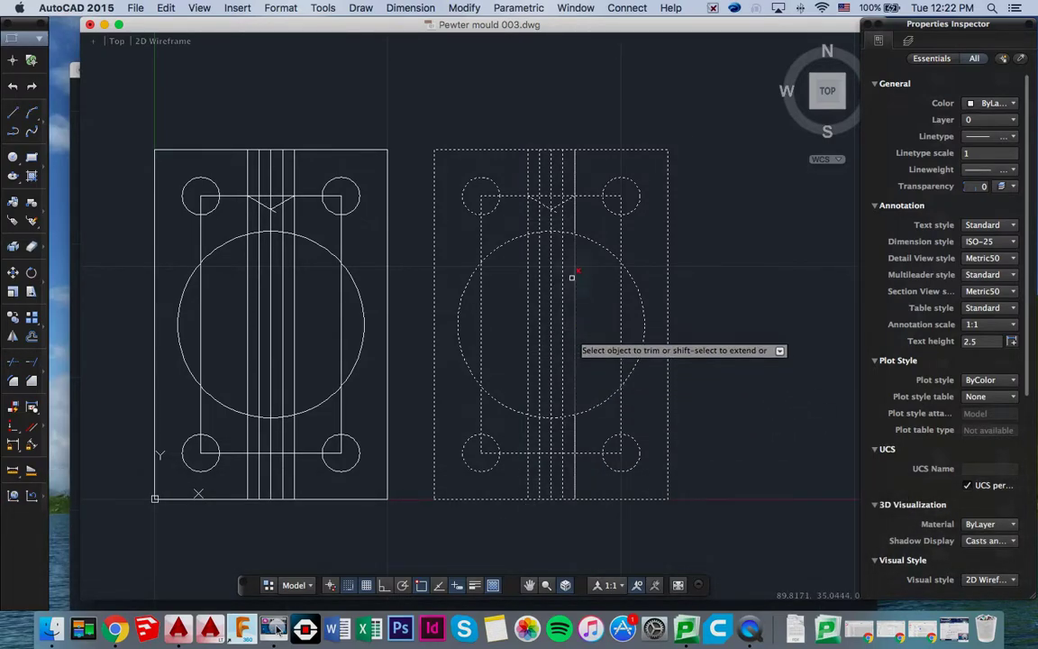
click(554, 209)
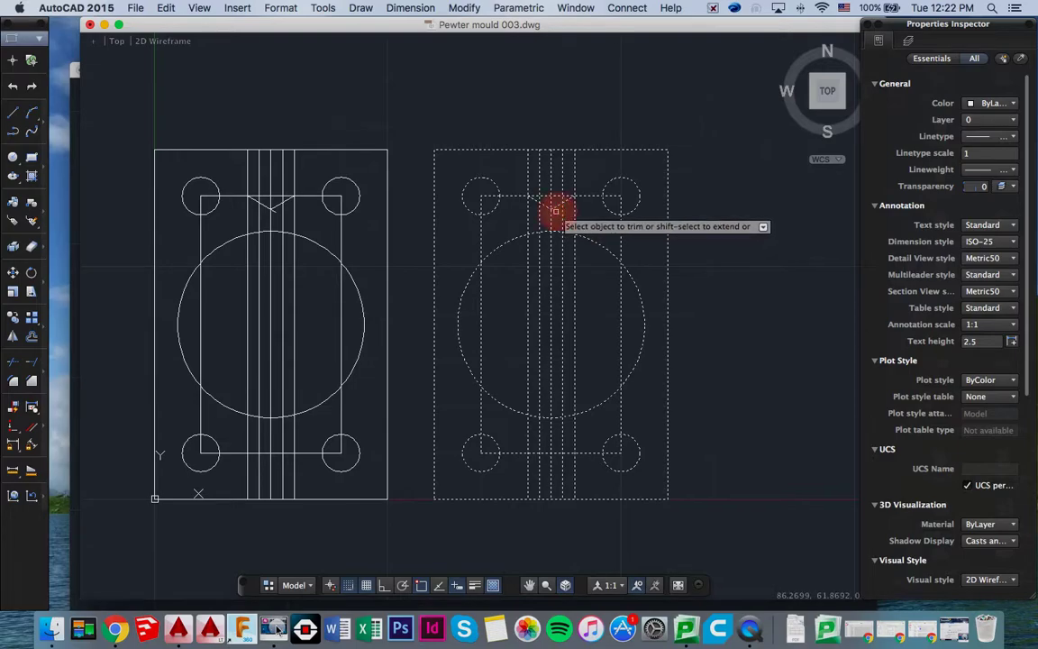
click(557, 204)
click(547, 204)
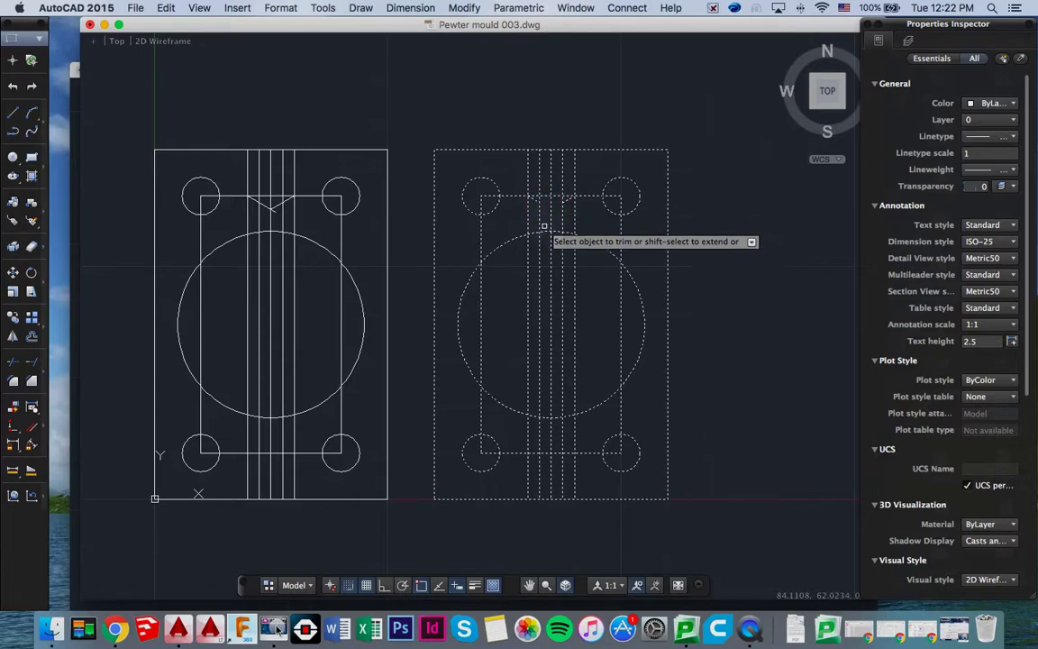
Trim the top arc of the duplicate's large circle between the two inner parallel lines
click(544, 231)
scroll(543, 231, up, 3)
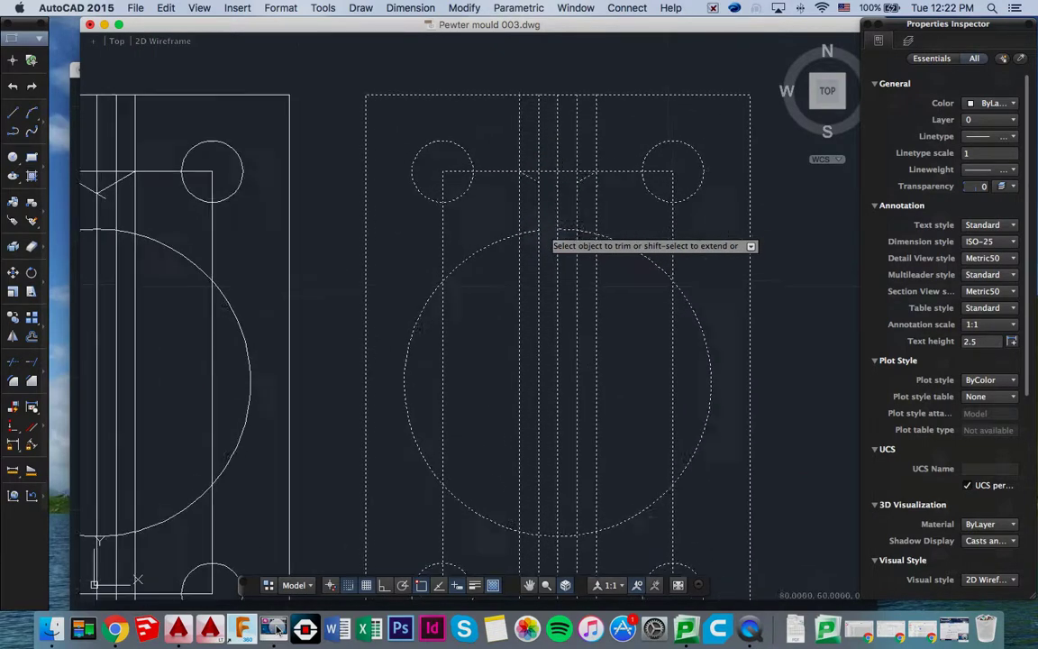
click(567, 226)
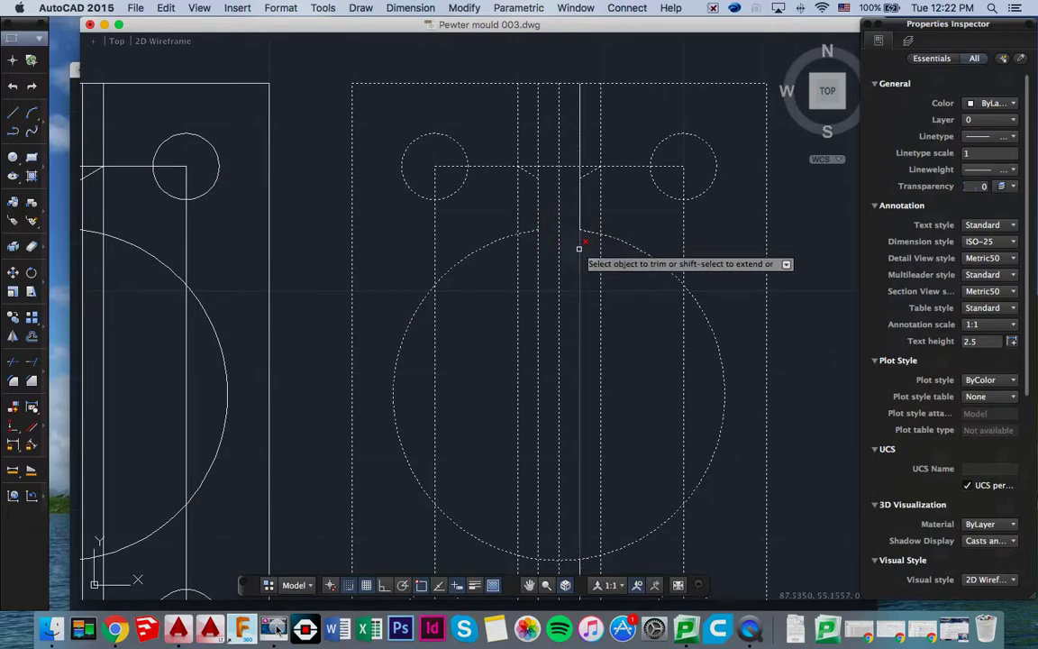
Trim the duplicate's inner parallel lines inside the circle and above the V, and the outer lines between the V and circle
click(542, 258)
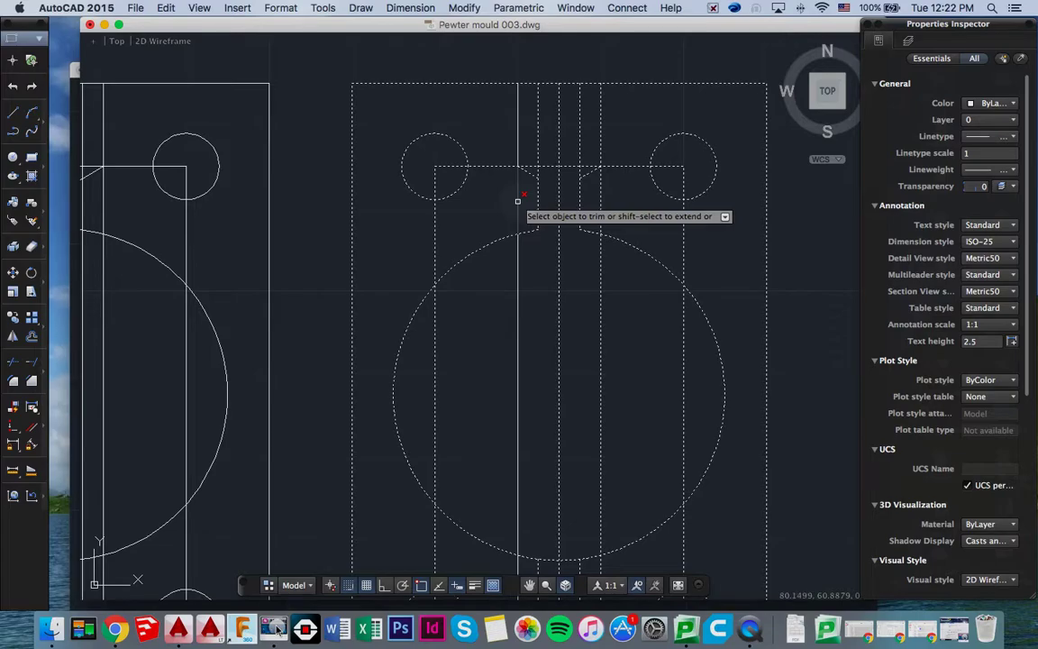
click(604, 193)
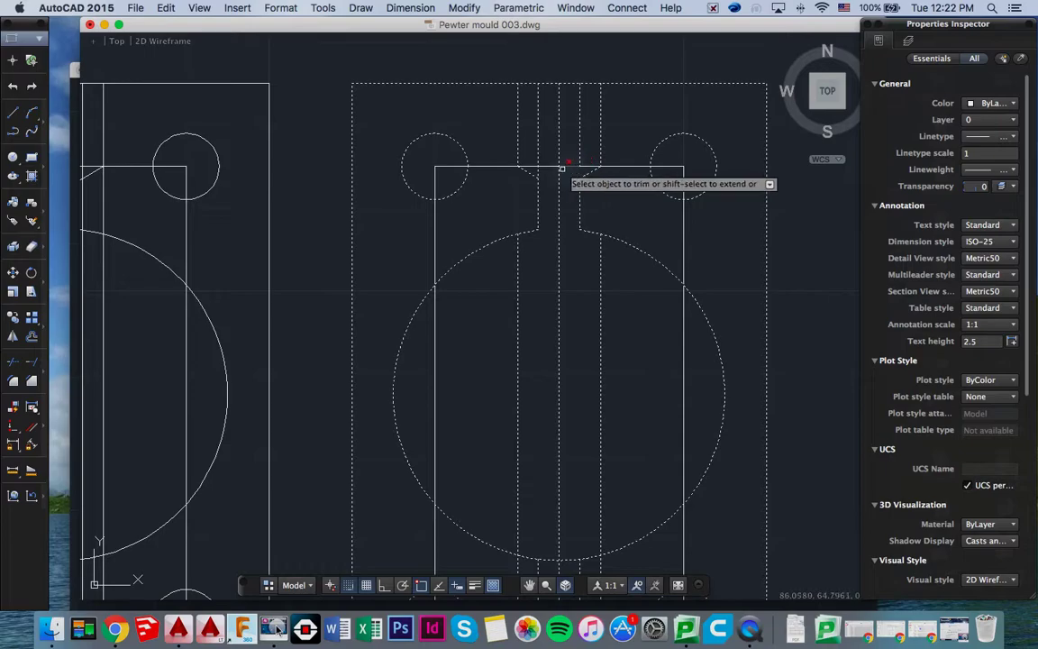
click(538, 168)
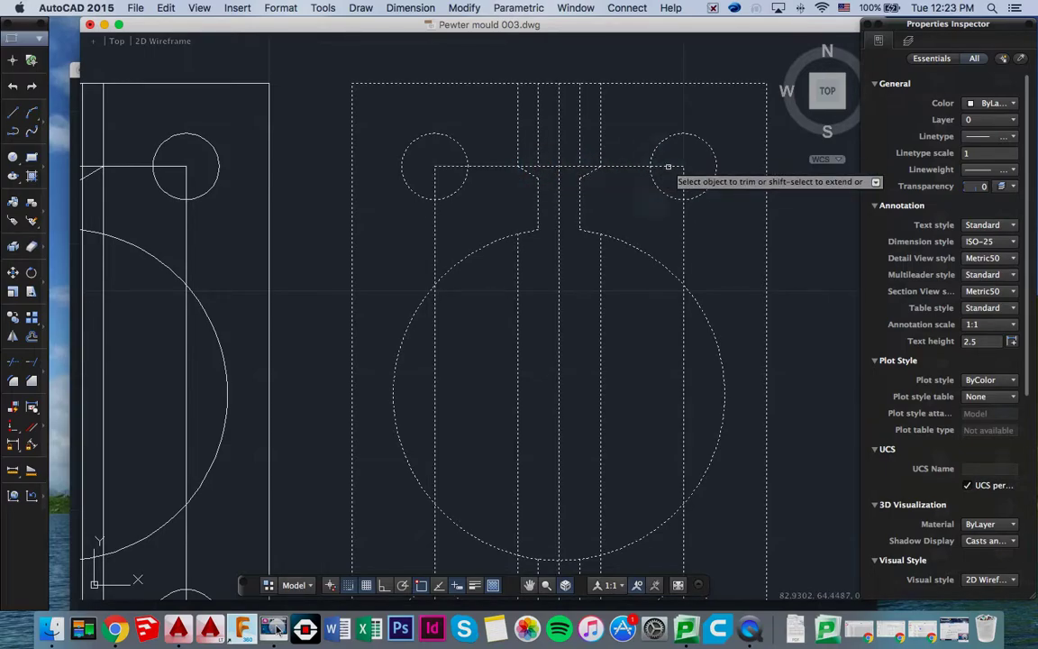
Trim the duplicate's outer rectangle top edge between the two outer channel lines and finish trimming
scroll(523, 324, down, 5)
scroll(524, 324, up, 5)
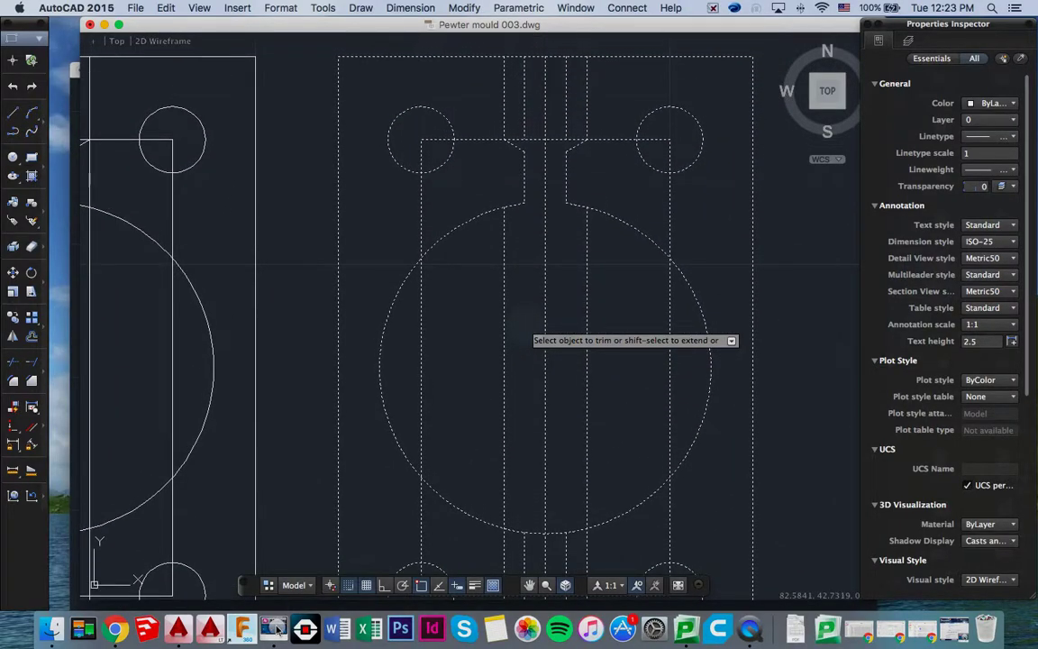
click(511, 58)
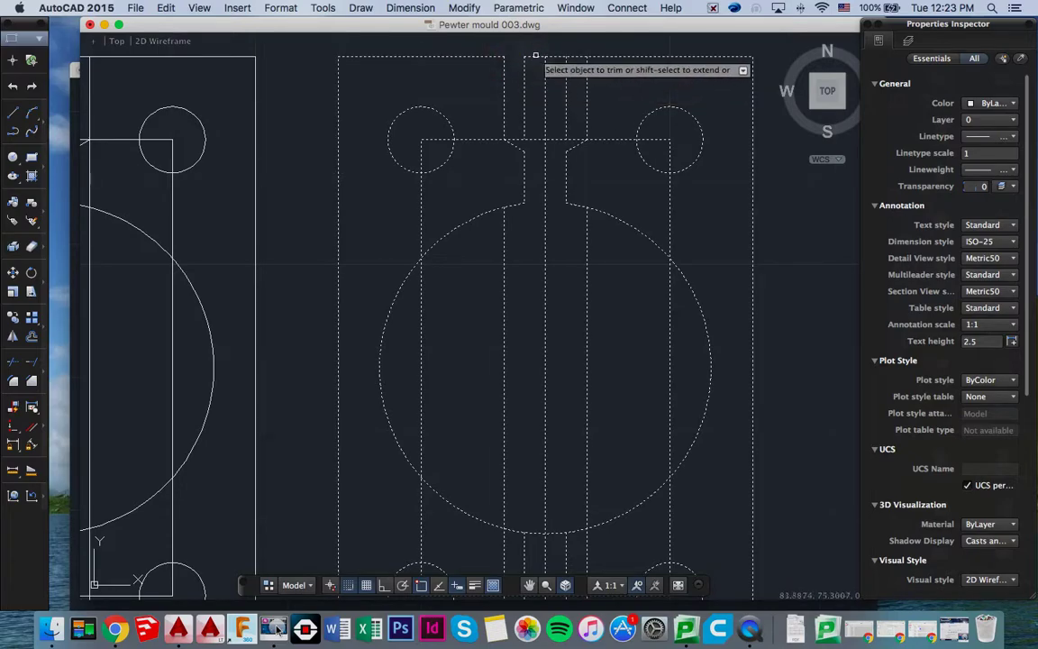
click(536, 56)
click(557, 57)
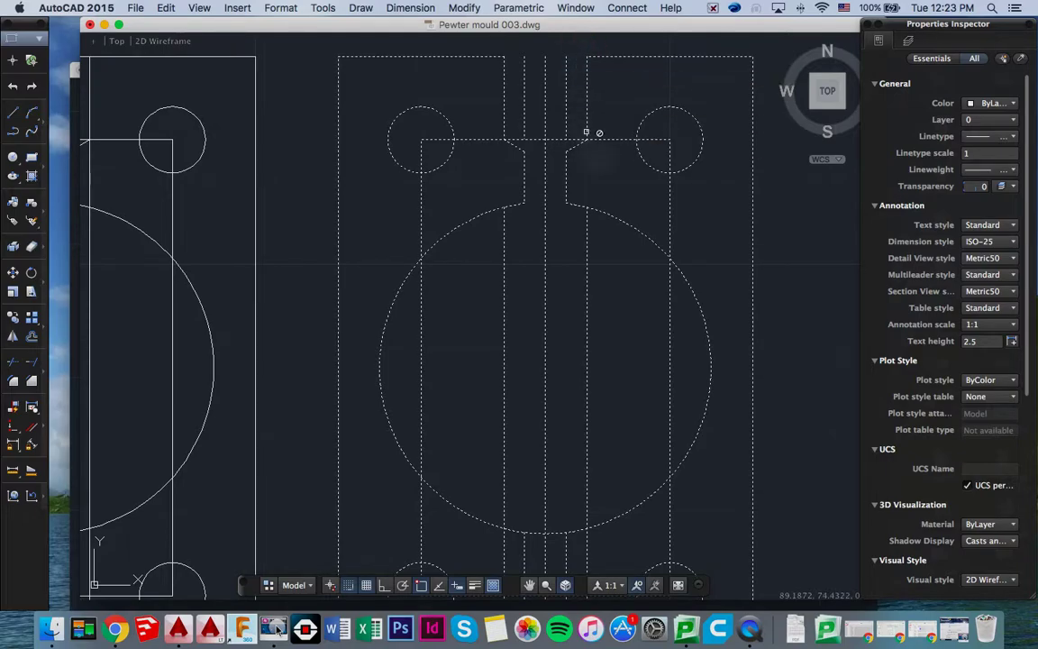
scroll(599, 204, down, 1)
scroll(603, 198, down, 2)
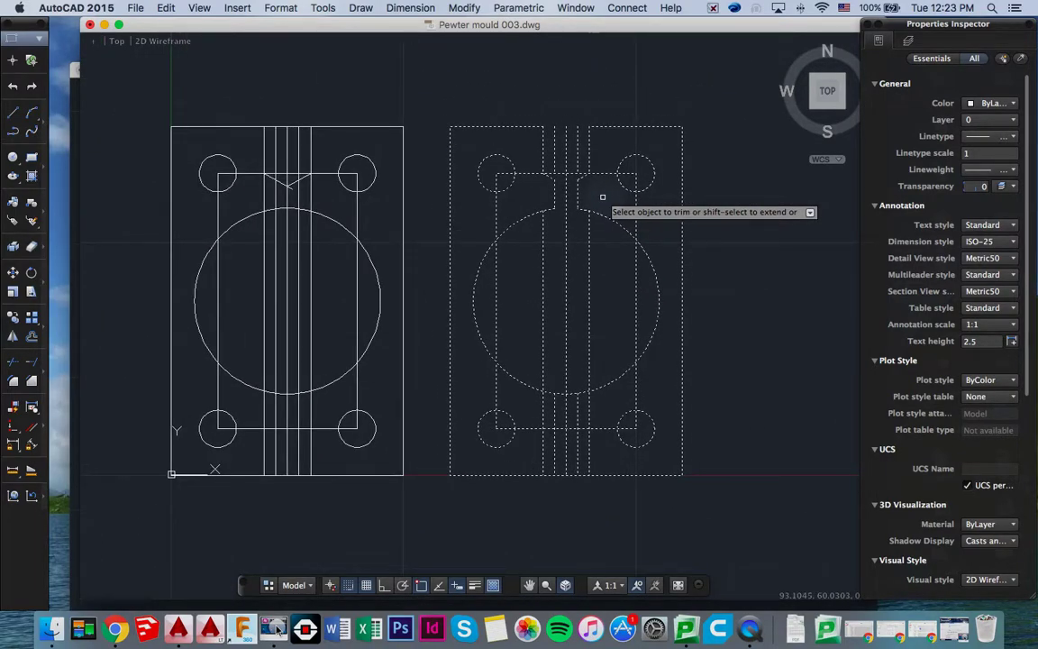
key(Return)
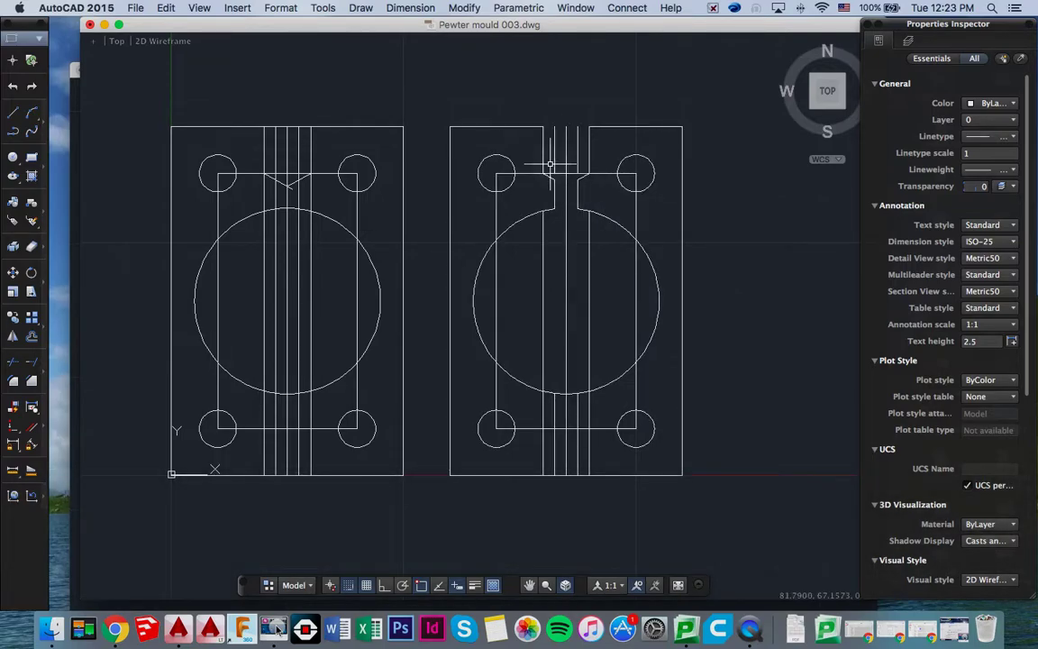
Delete the duplicate's two short inner lines in the channel opening, its vertical centre line and the inner construction rectangle
click(556, 164)
key(BackSpace)
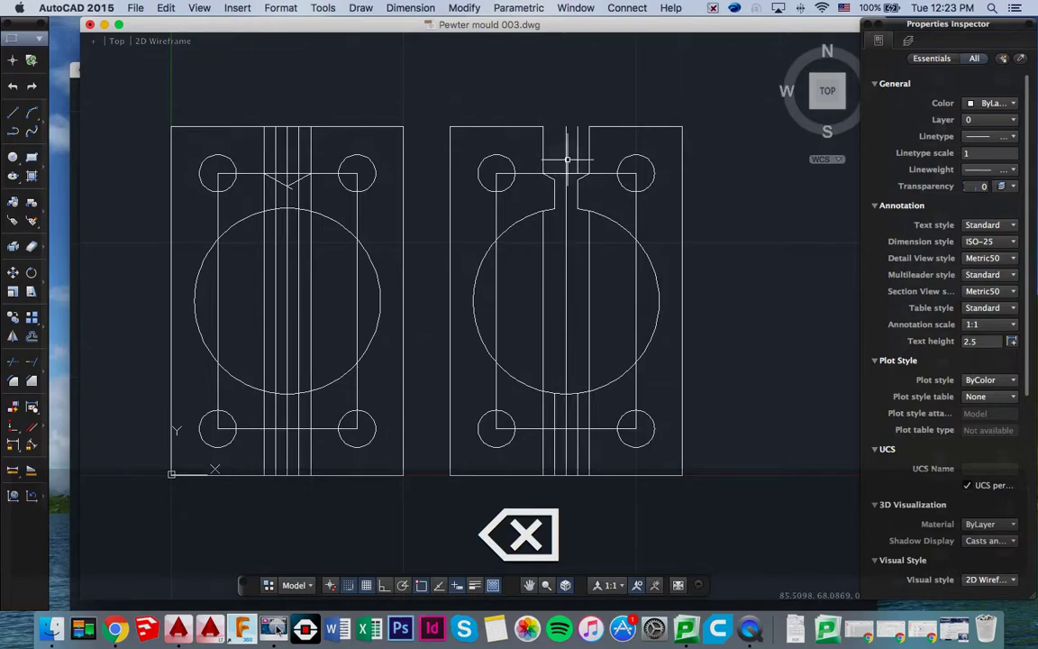
click(565, 160)
key(BackSpace)
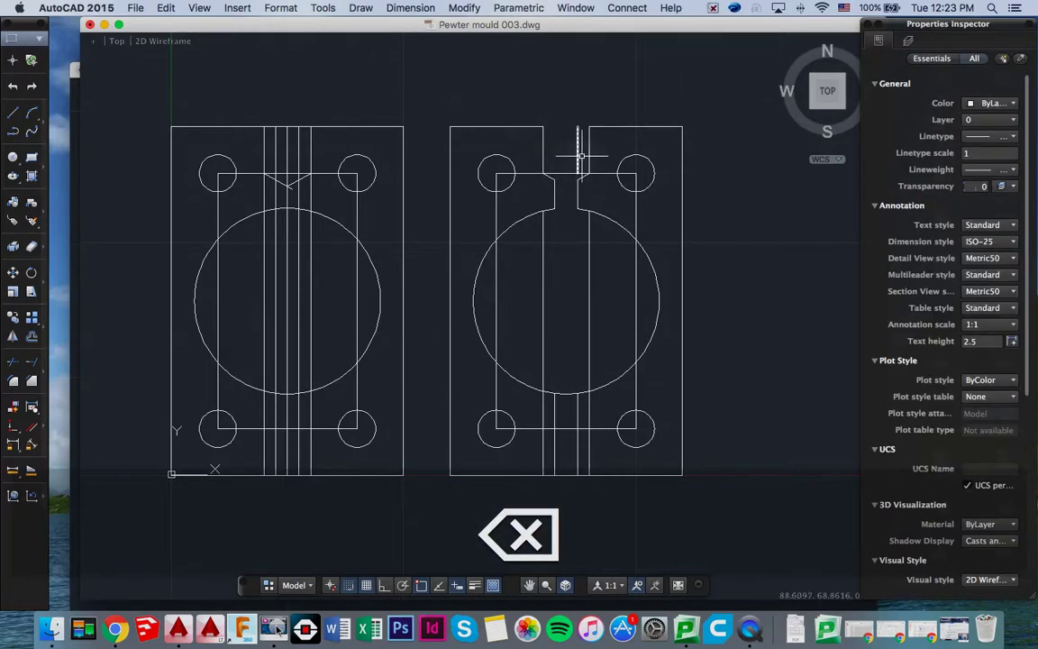
click(577, 156)
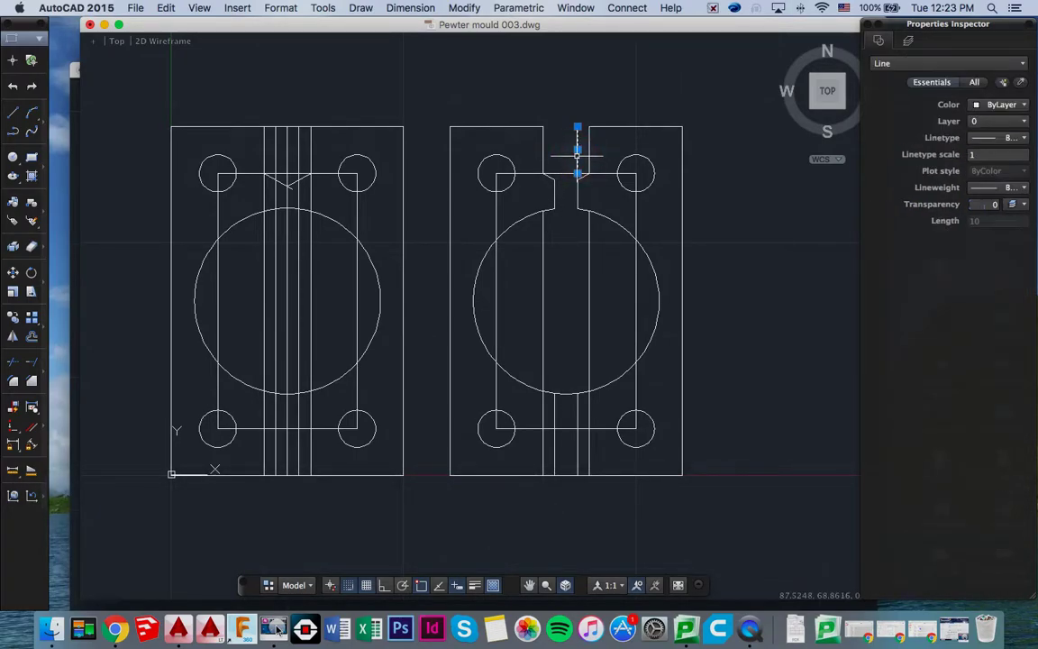
key(BackSpace)
click(603, 175)
key(BackSpace)
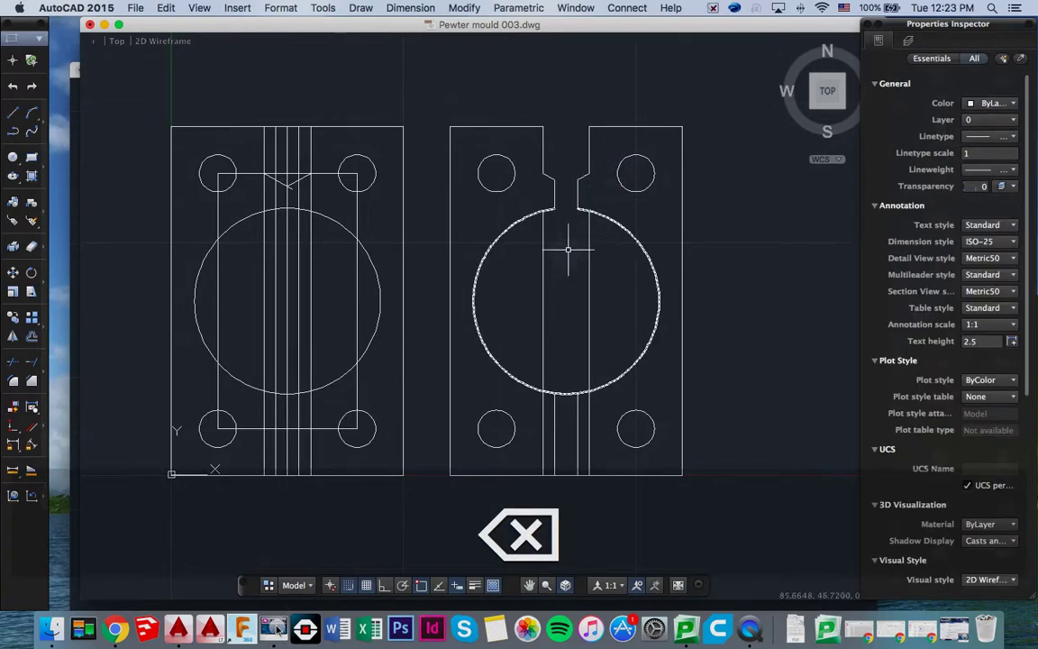
Delete the four leftover vertical lines in and below the duplicate's large circle, and save the drawing
click(544, 273)
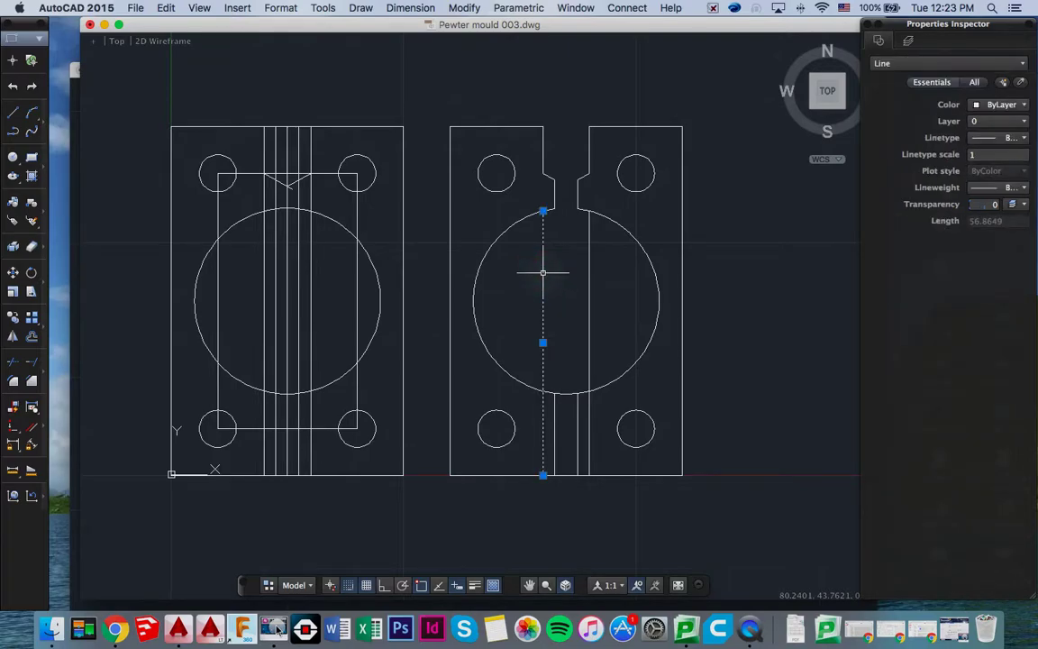
key(BackSpace)
click(588, 289)
key(BackSpace)
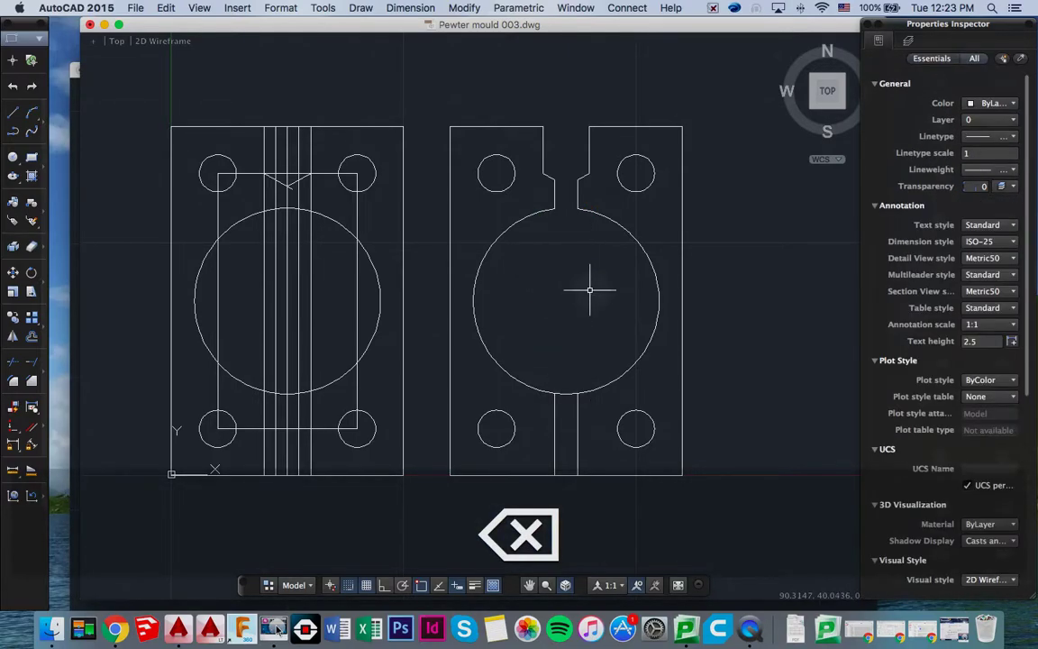
click(579, 443)
key(BackSpace)
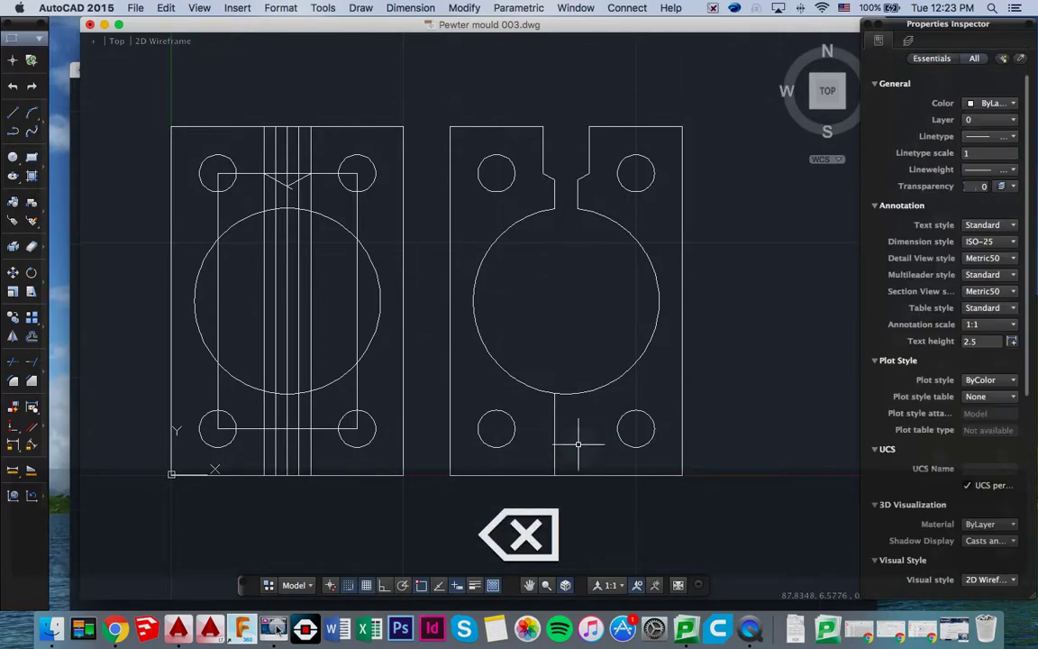
click(554, 438)
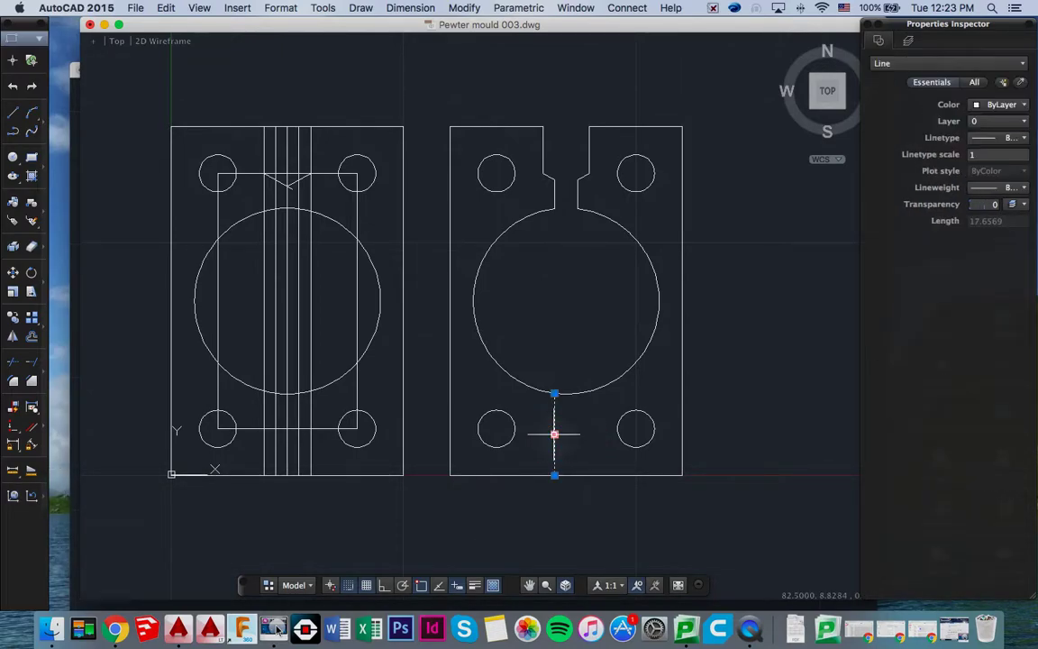
key(BackSpace)
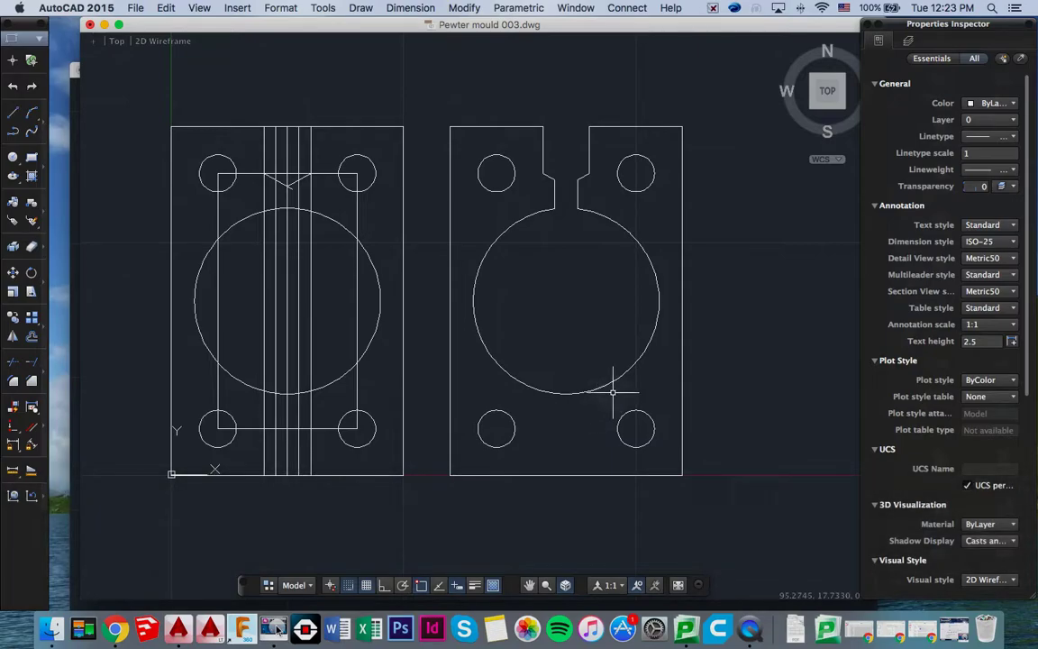
key(super+s)
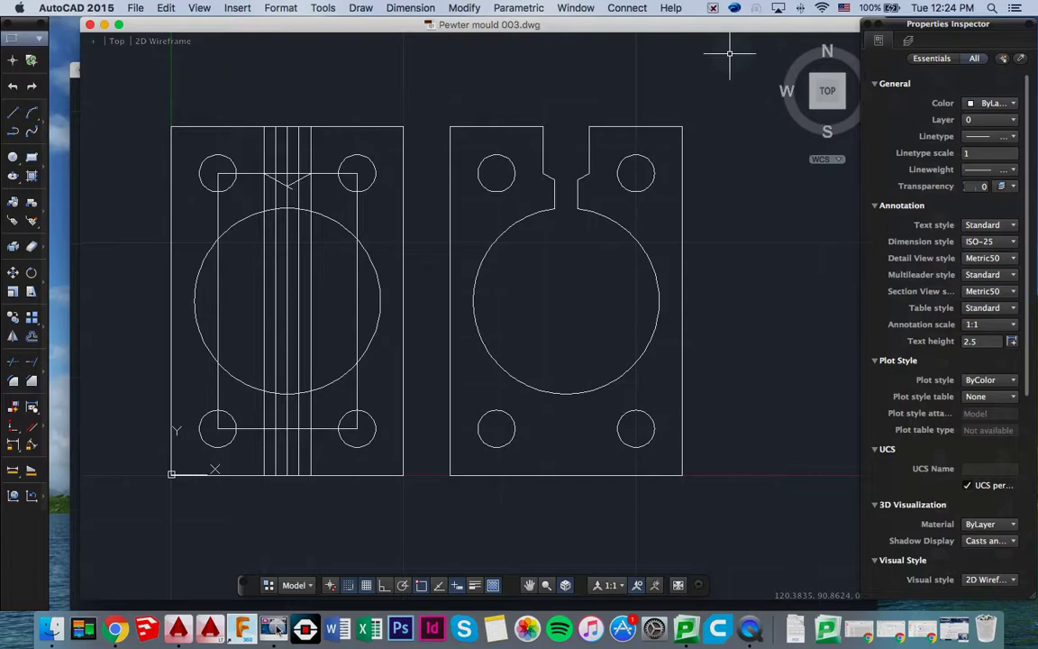
key(super+Tab)
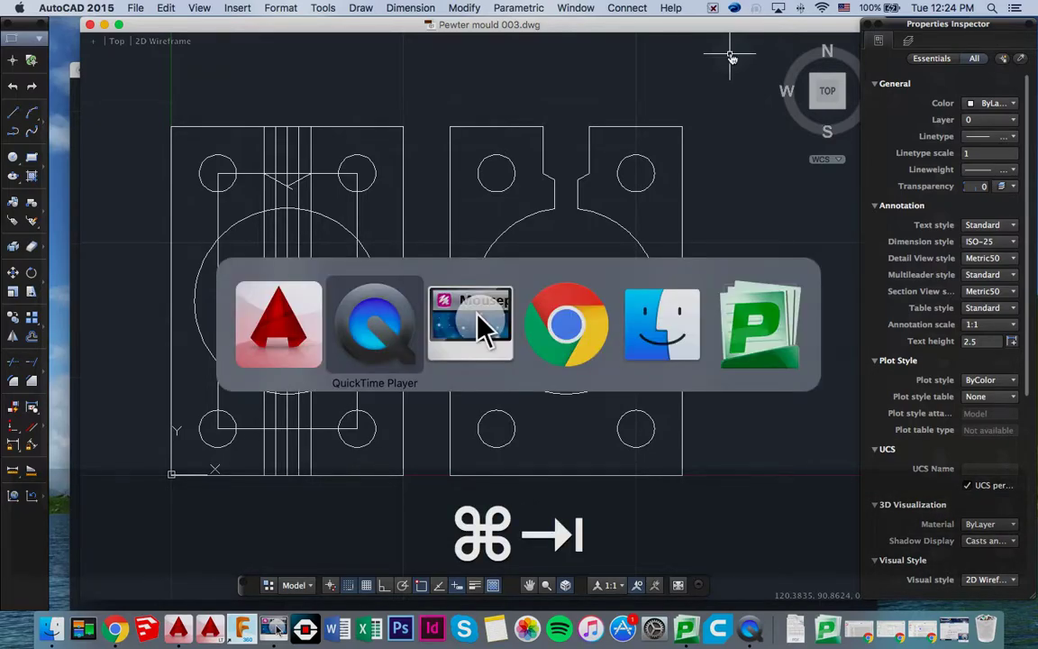